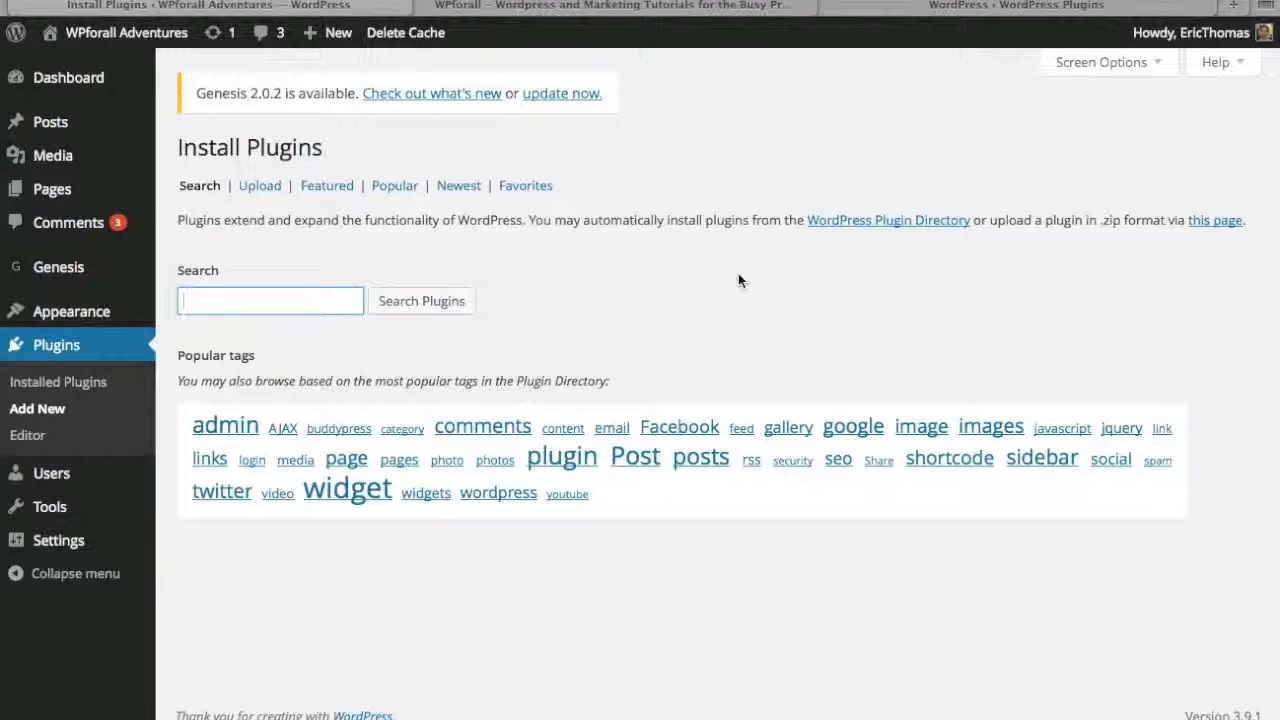
# - Search the plugin directory for "ninja forms", then install and activate the Ninja Forms plugin
pyautogui.write('ja forms')
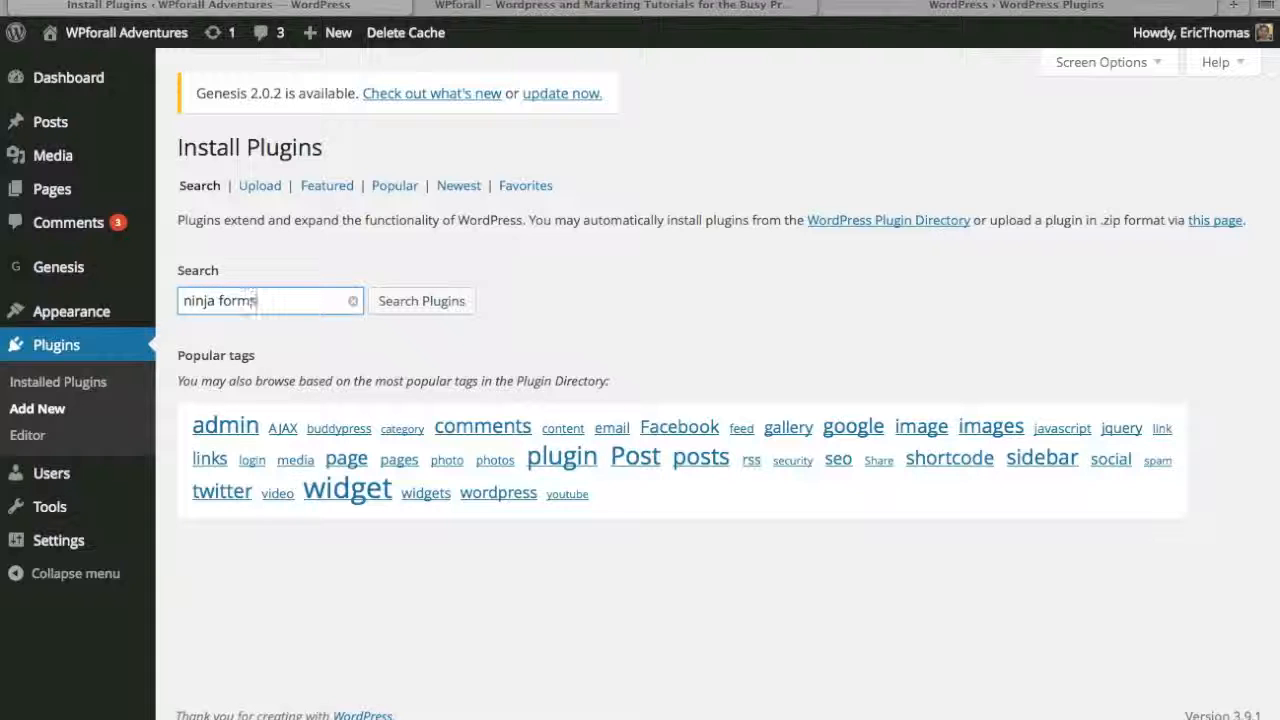
pyautogui.click(452, 301)
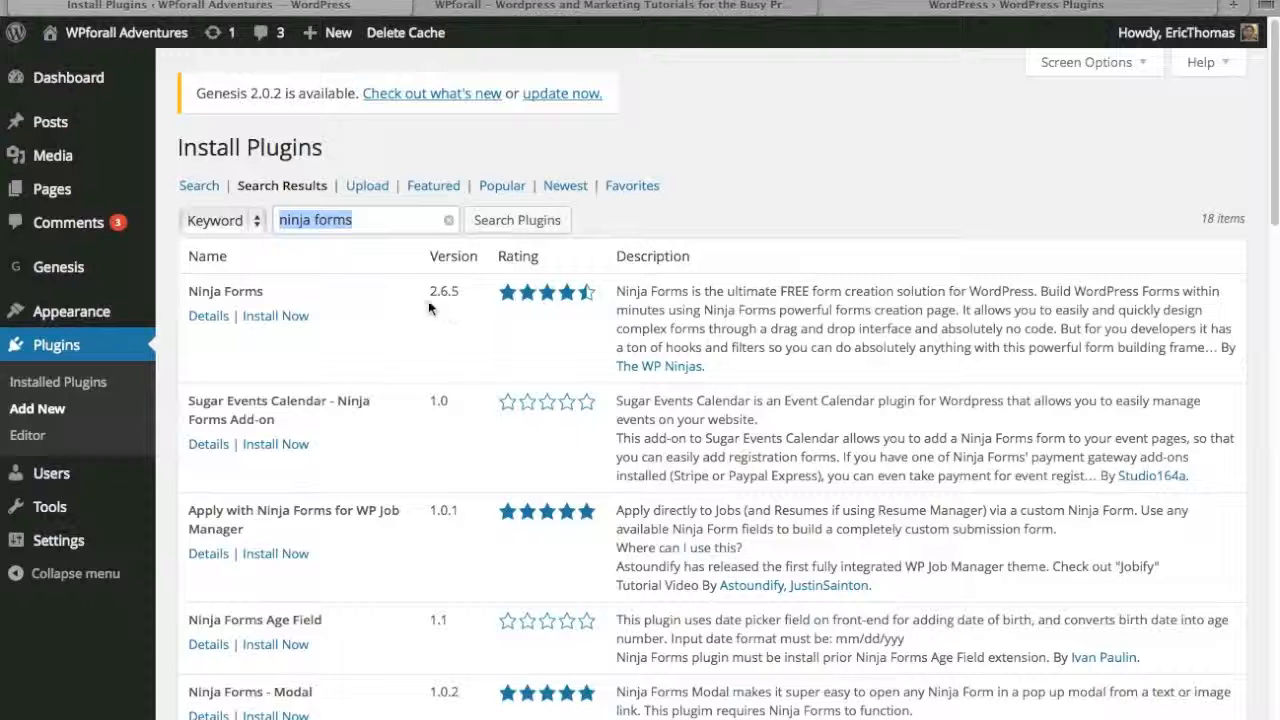
pyautogui.click(284, 316)
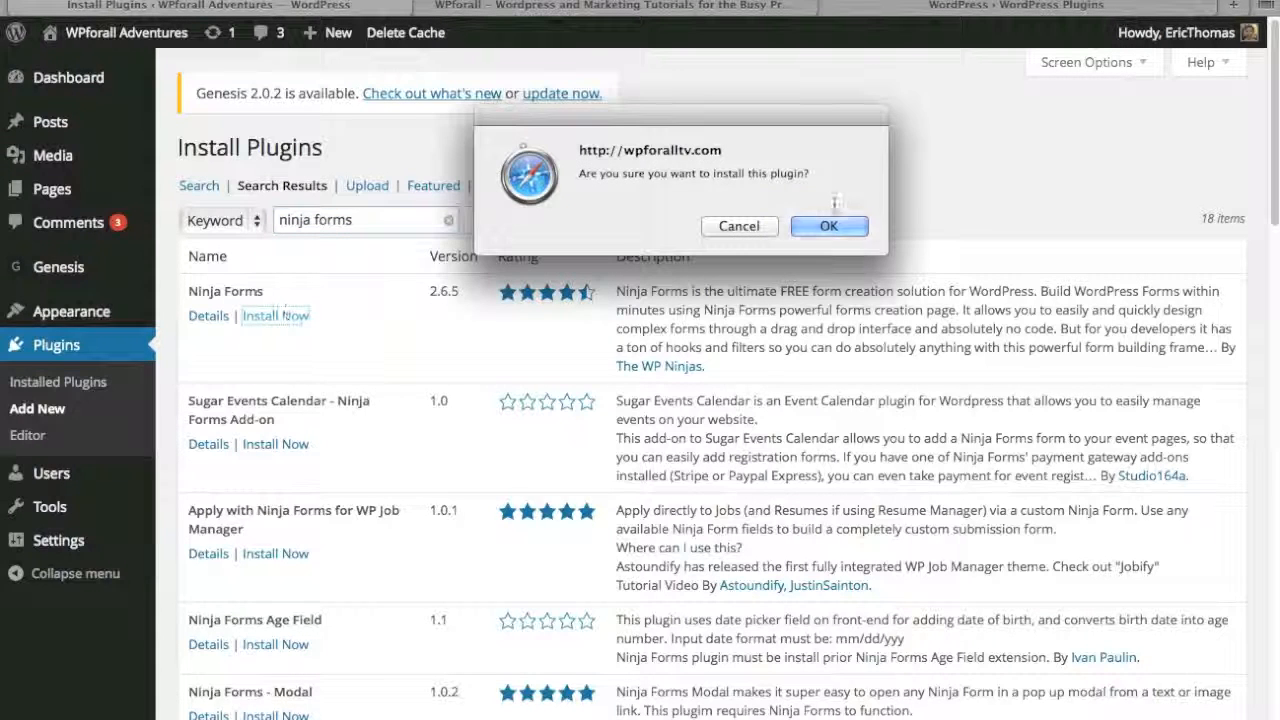
pyautogui.click(853, 227)
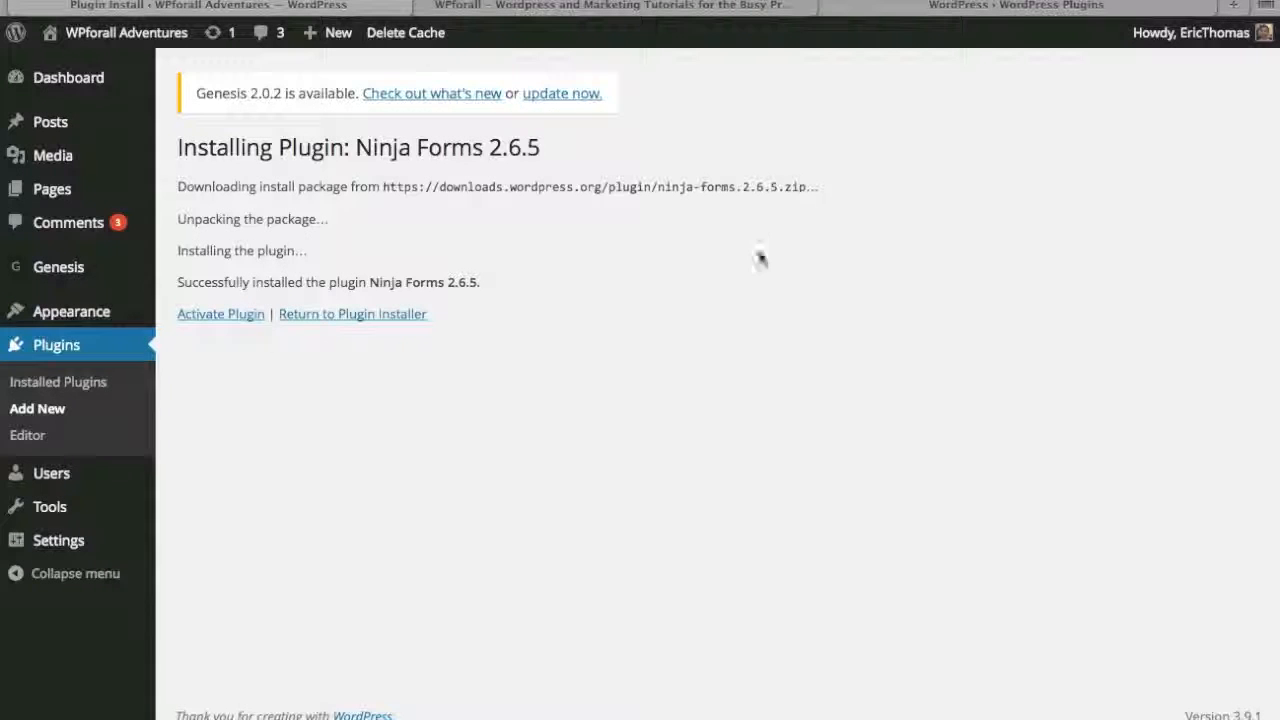
pyautogui.click(234, 316)
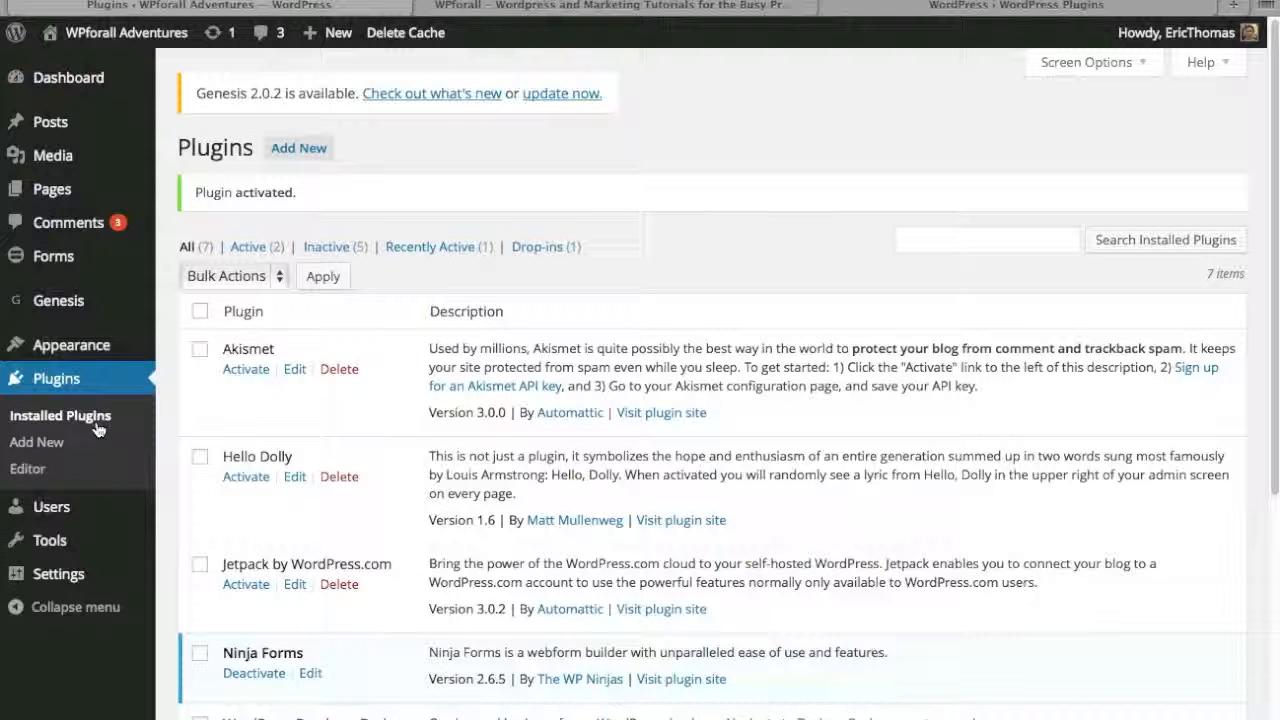
# - Create a new form titled "Contact 2" and save its form settings
pyautogui.moveTo(107, 590)
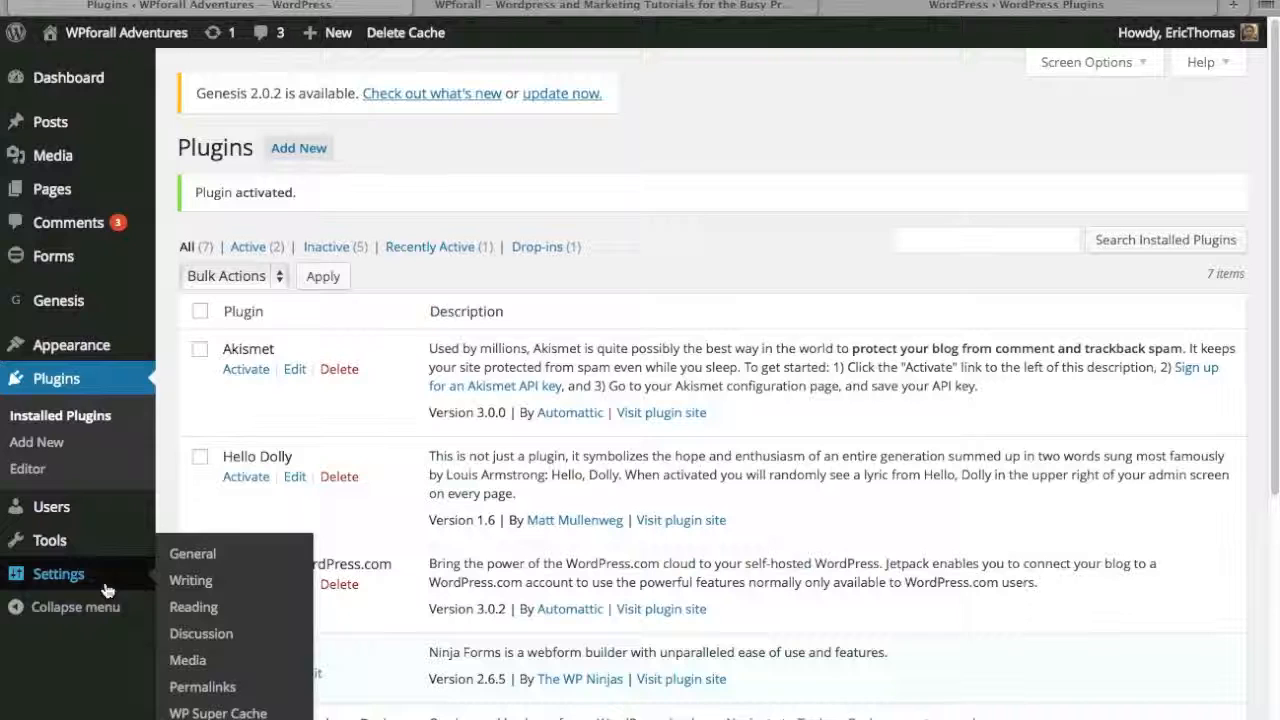
pyautogui.moveTo(98, 268)
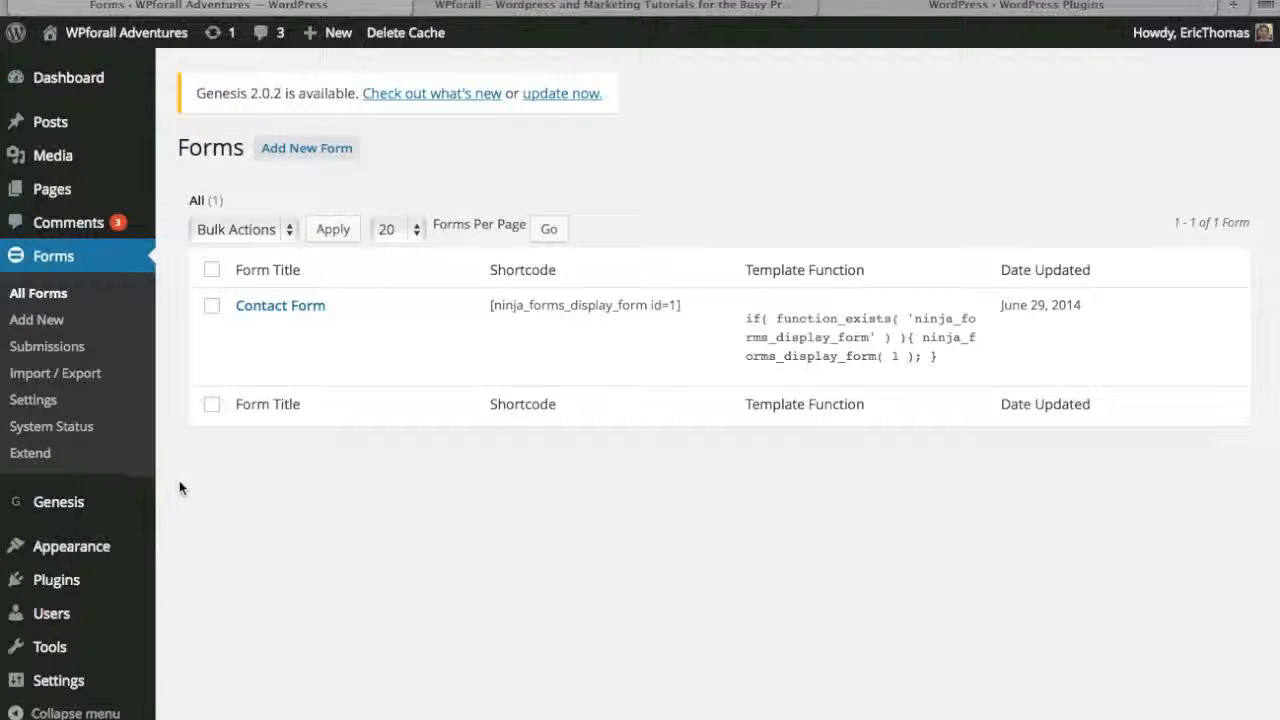
pyautogui.moveTo(106, 684)
pyautogui.moveTo(292, 330)
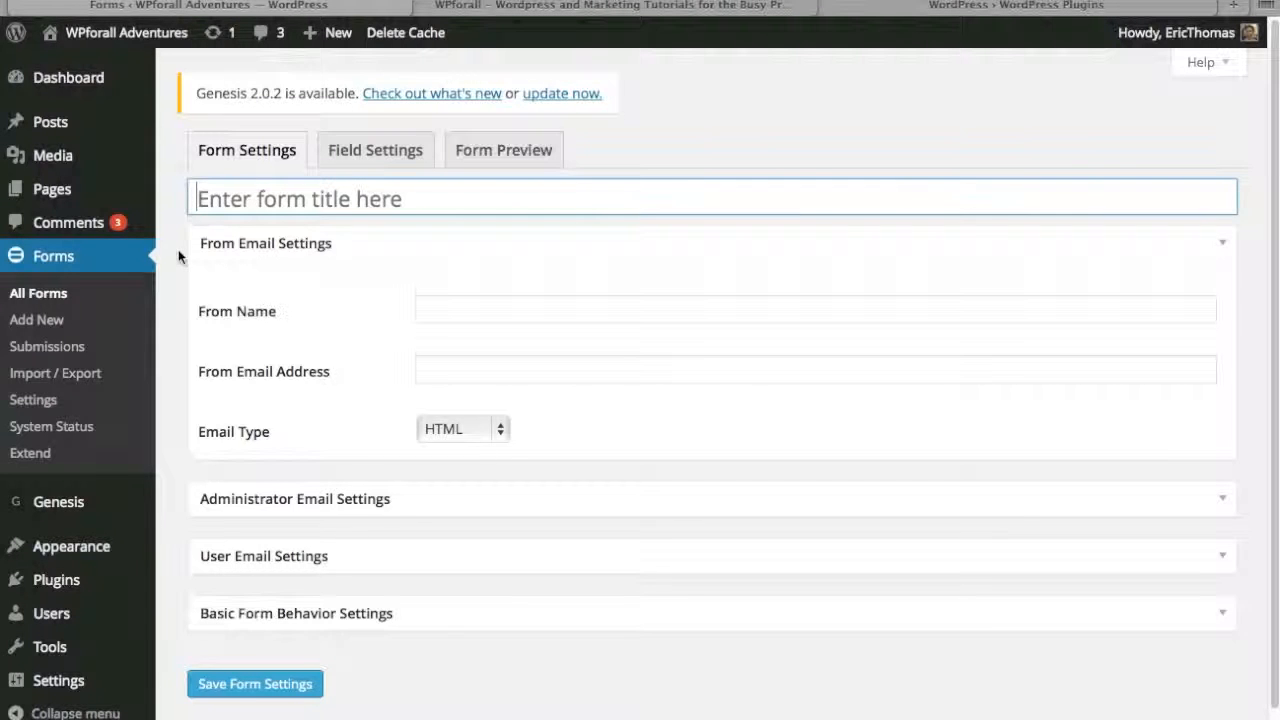
pyautogui.write('C')
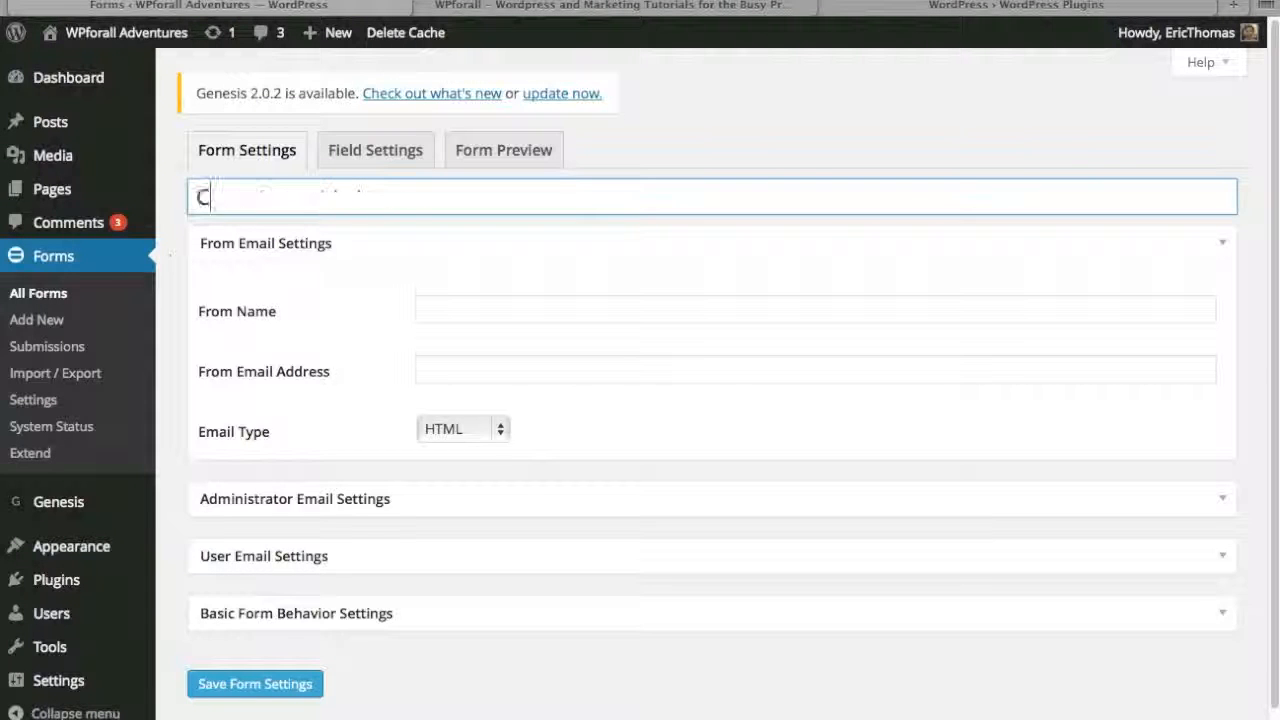
pyautogui.write('ontact 2')
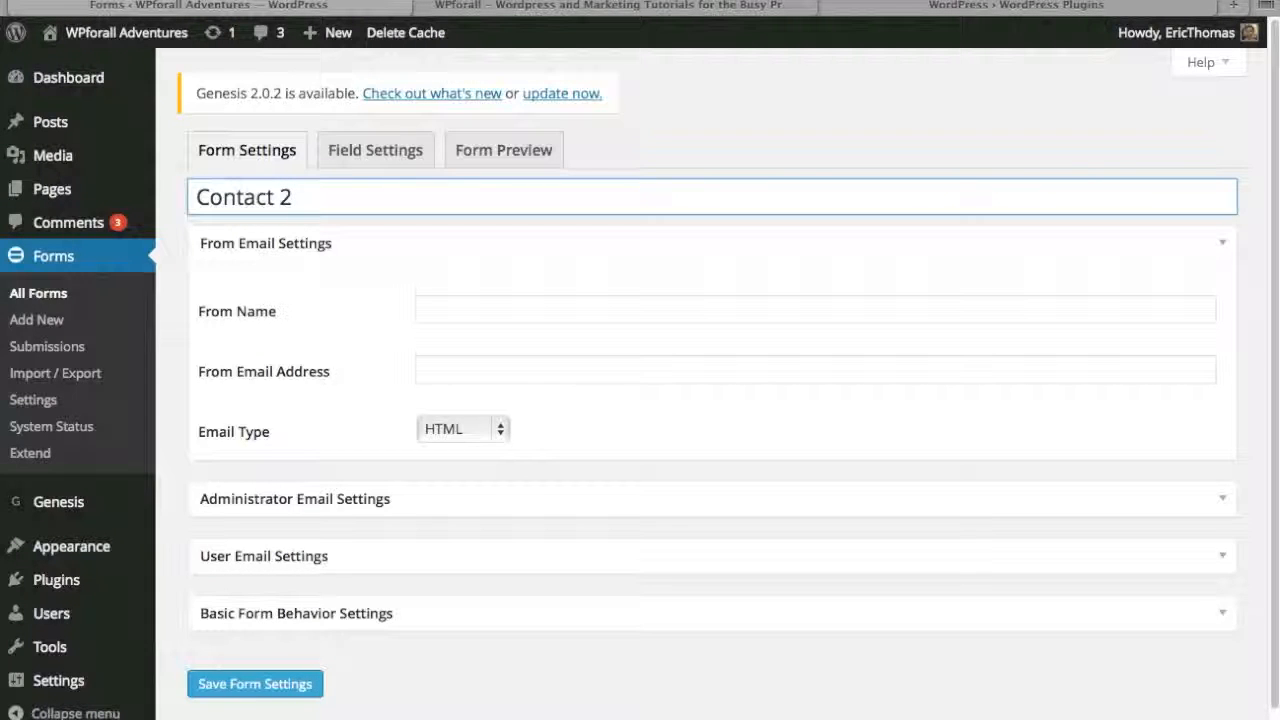
pyautogui.click(172, 304)
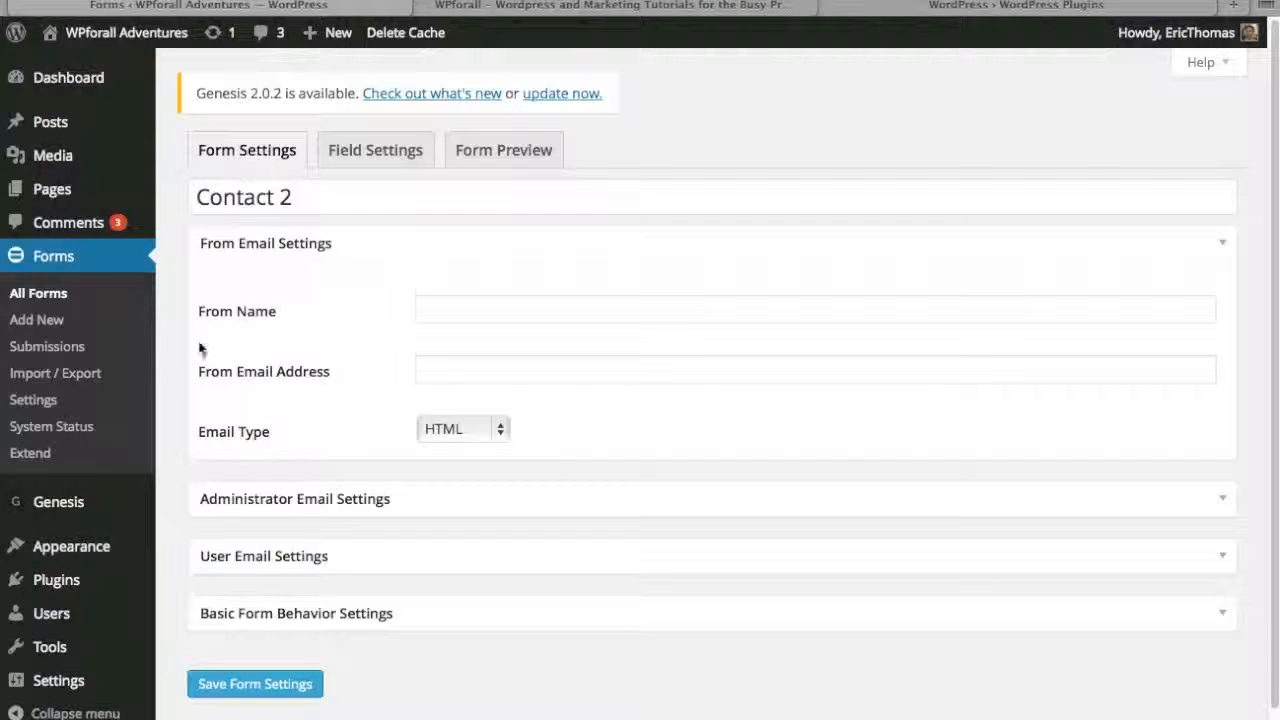
pyautogui.click(286, 690)
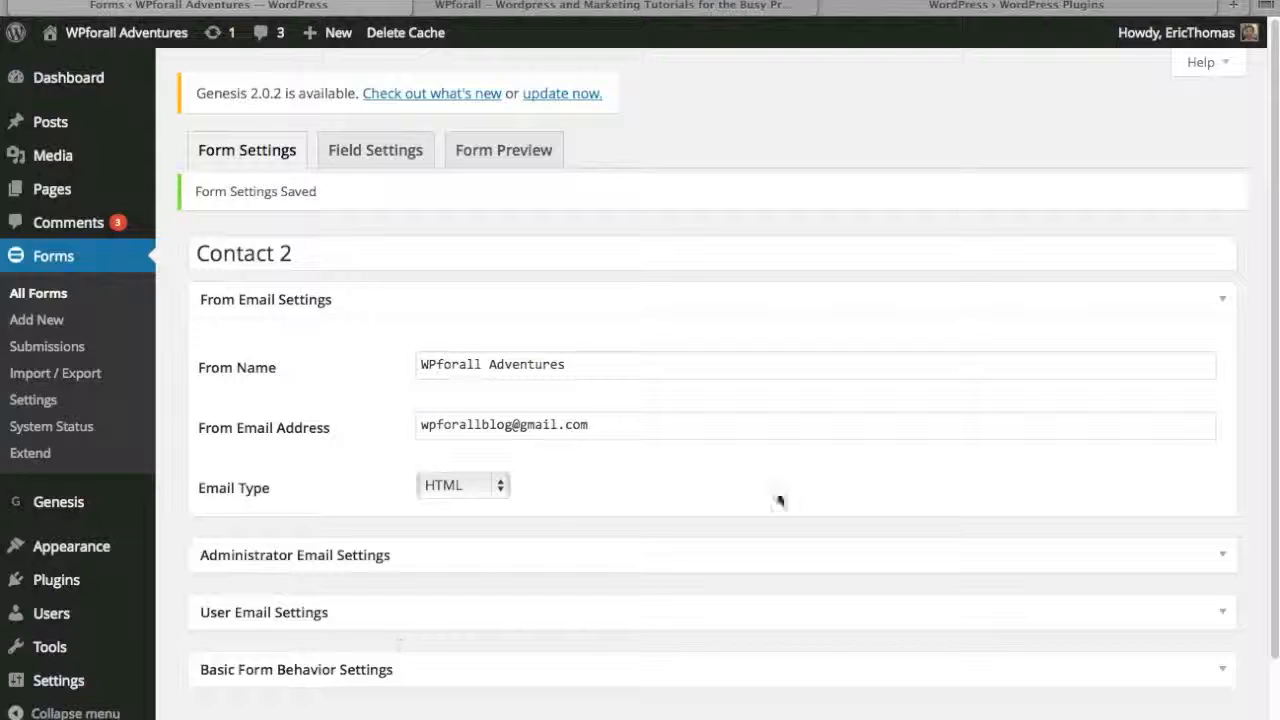
# - Add a First Name user information field to the Contact 2 form, review its options and collapse it
pyautogui.click(404, 161)
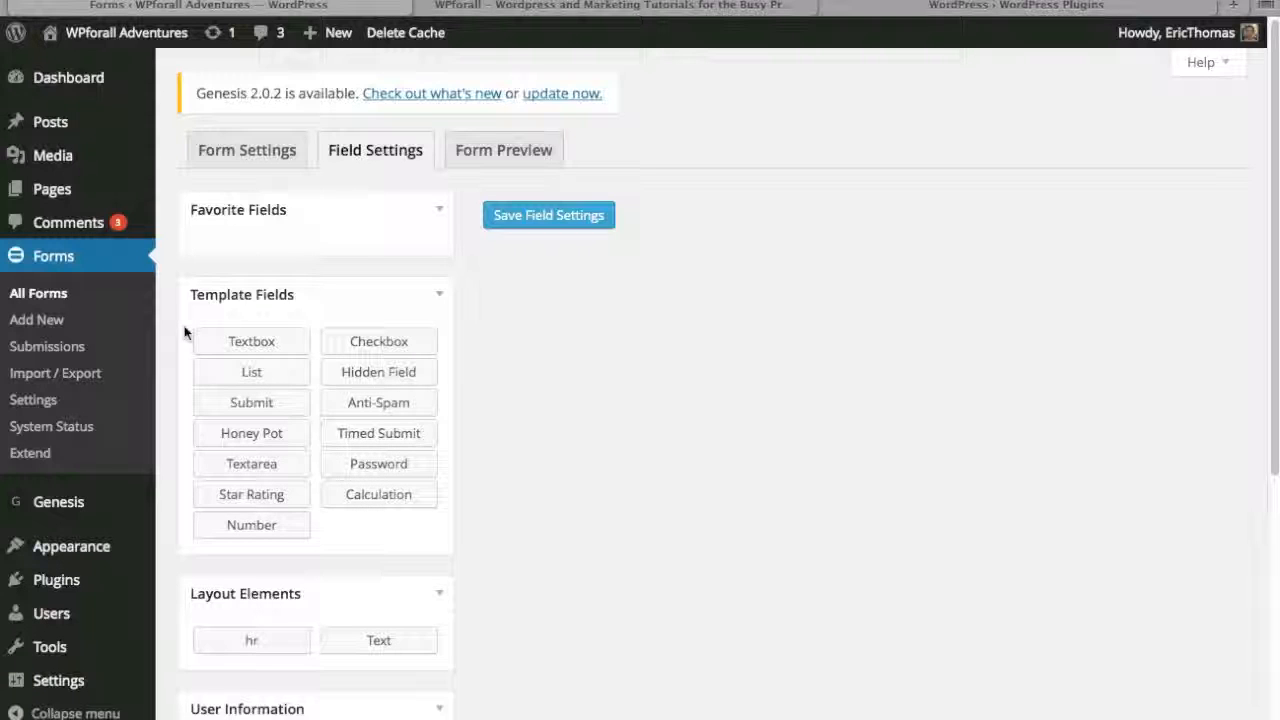
pyautogui.scroll(-1, 177, 365)
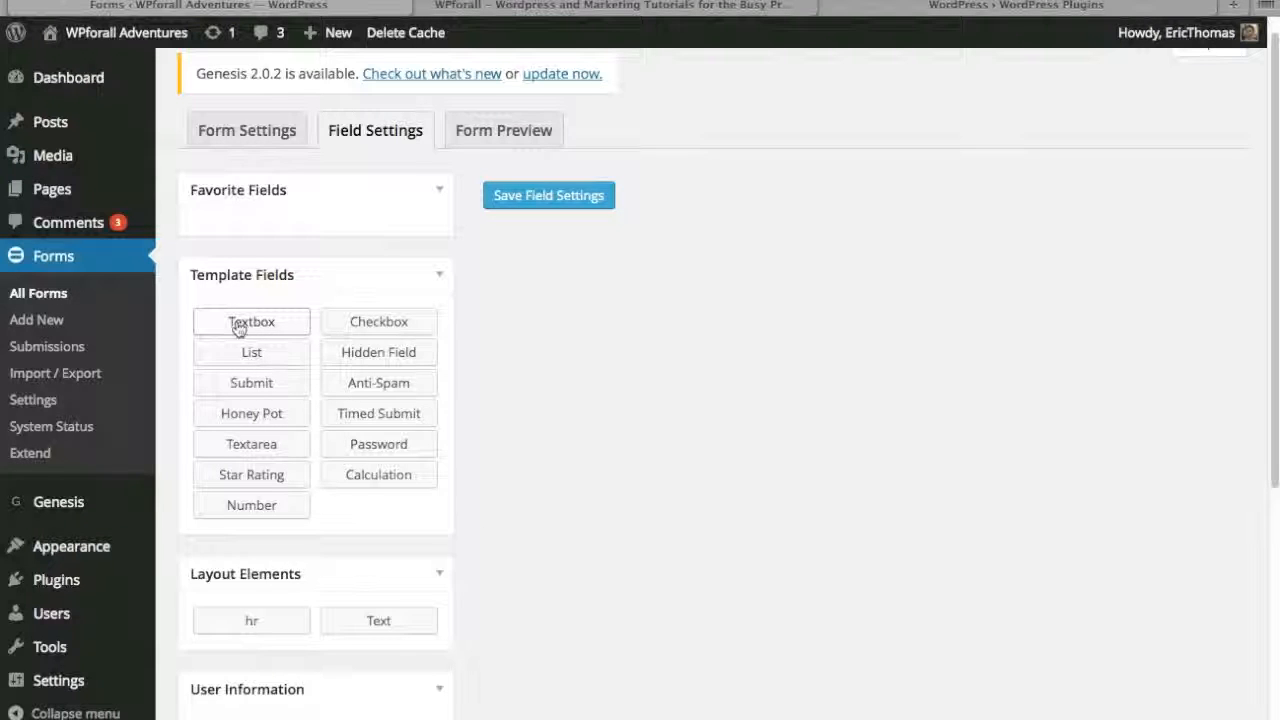
pyautogui.scroll(-3, 311, 435)
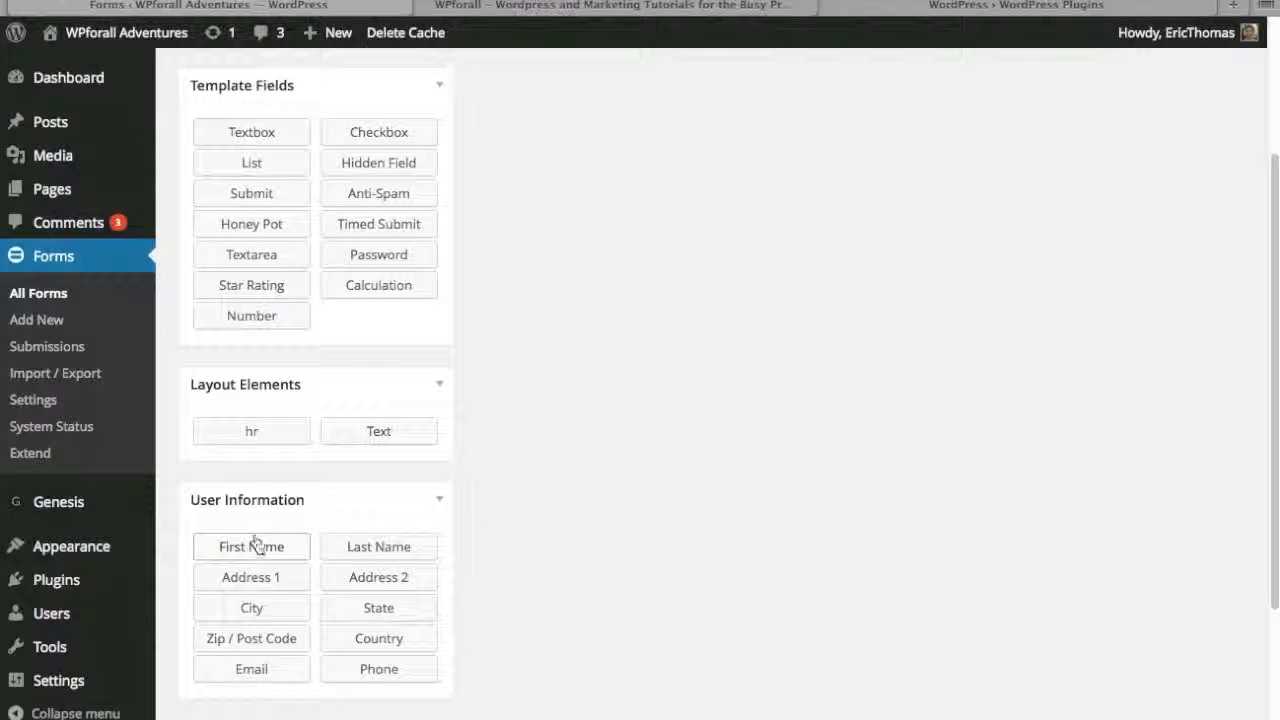
pyautogui.moveTo(253, 545); pyautogui.dragTo(286, 531)
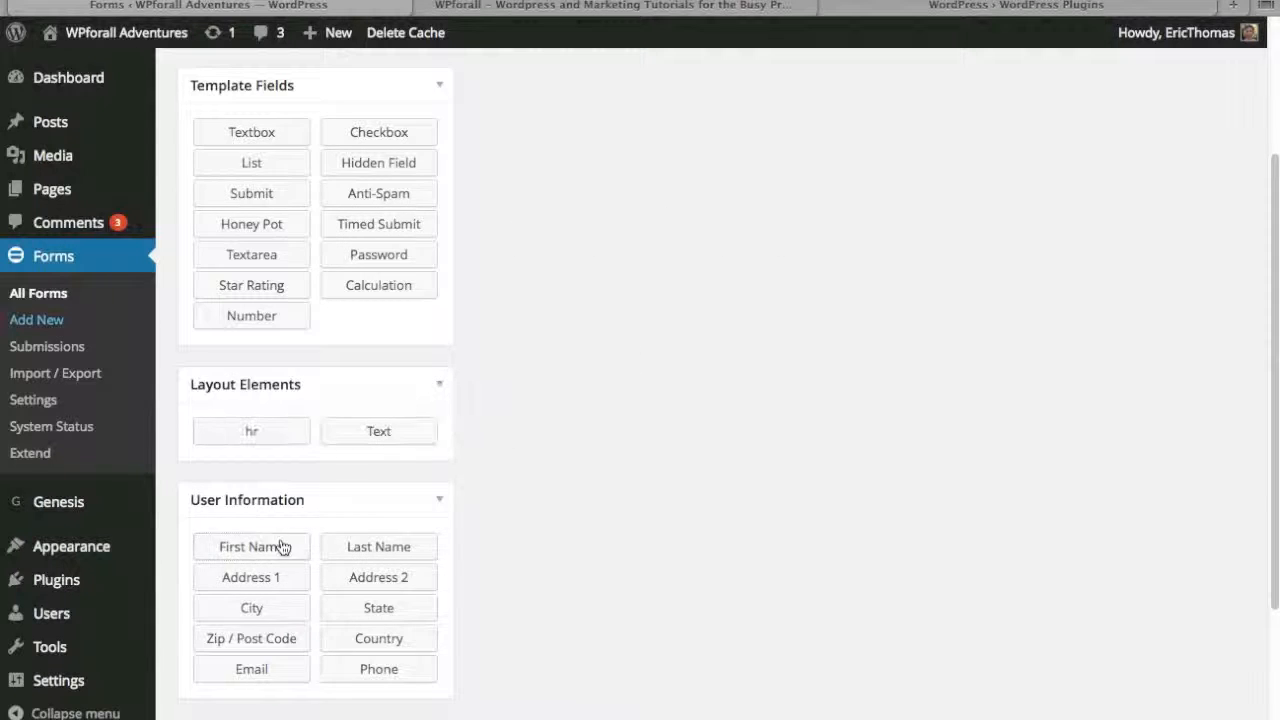
pyautogui.scroll(1, 500, 462)
pyautogui.scroll(3, 500, 462)
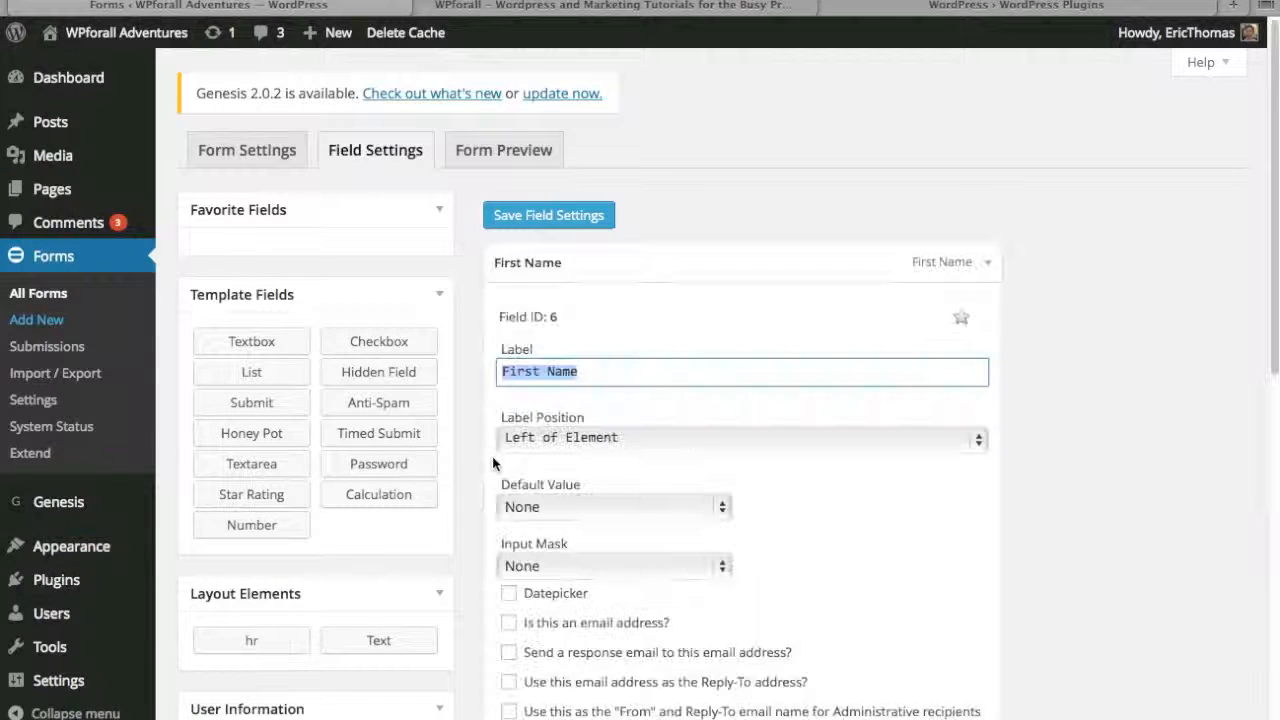
pyautogui.scroll(-2, 1022, 324)
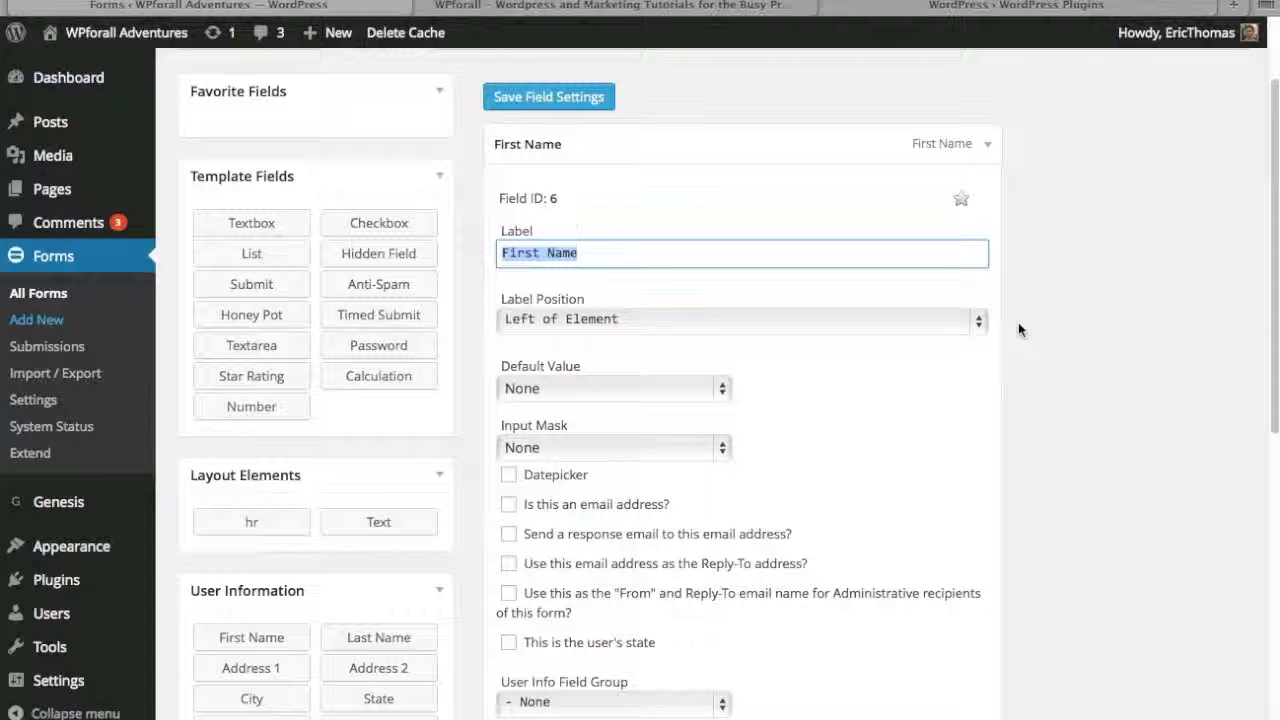
pyautogui.scroll(-4, 1011, 345)
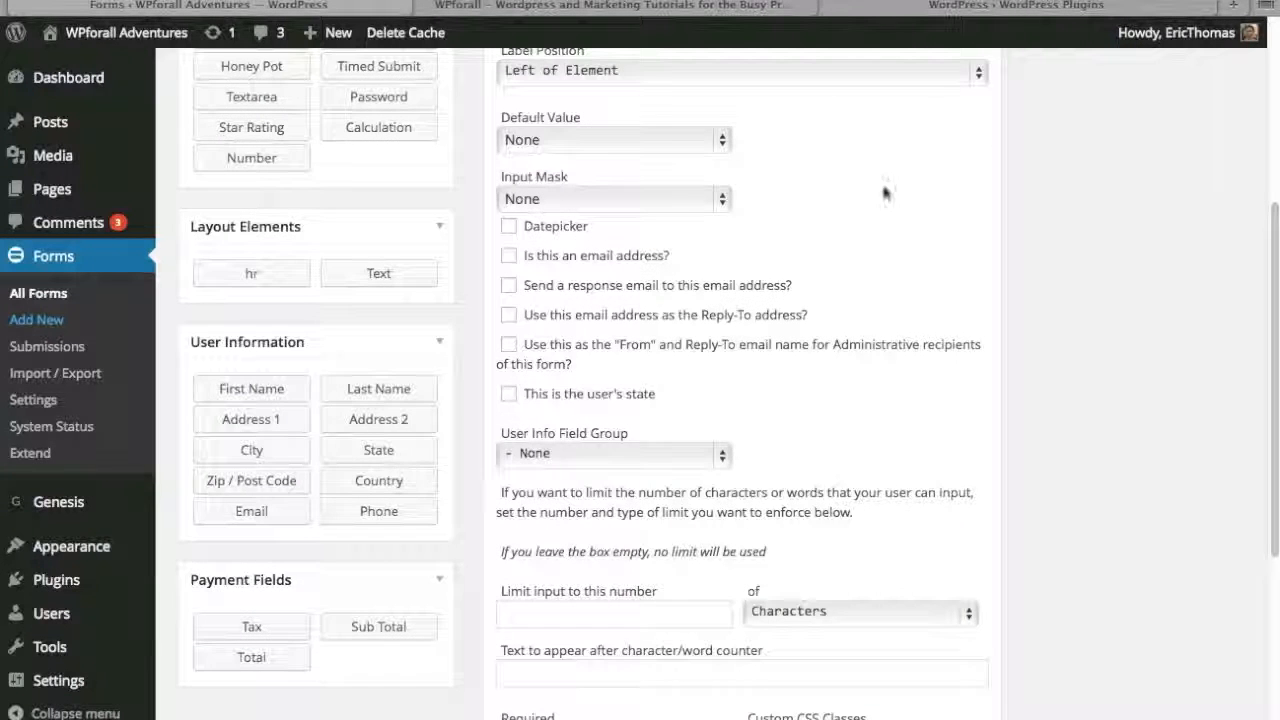
pyautogui.scroll(-6, 587, 462)
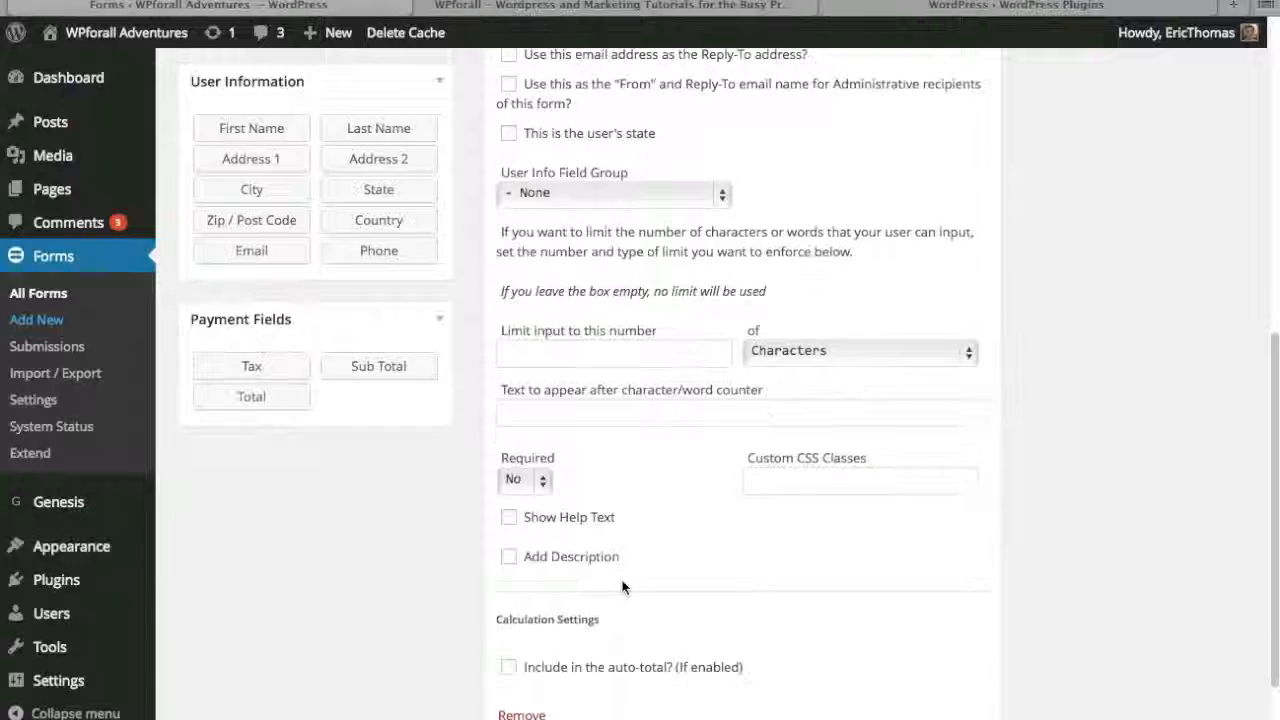
pyautogui.scroll(10, 874, 557)
pyautogui.click(987, 262)
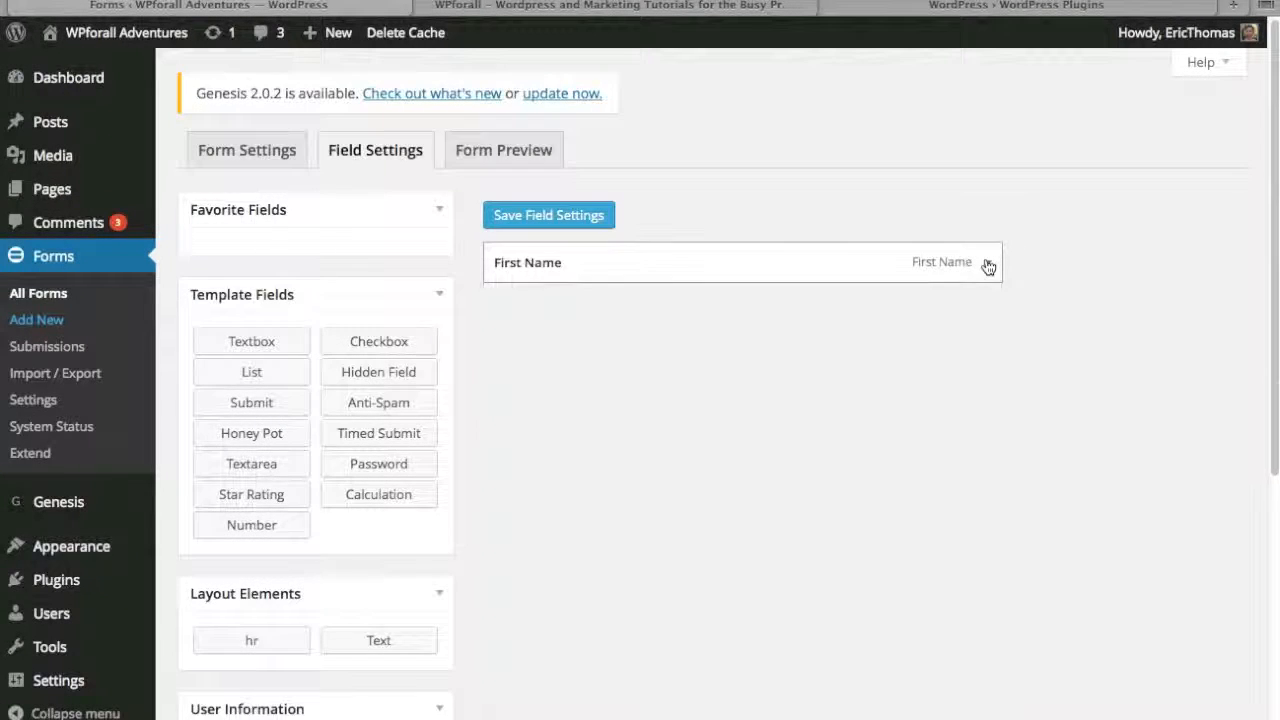
# - Add a Last Name user information field below First Name and collapse its options
pyautogui.scroll(-7, 683, 497)
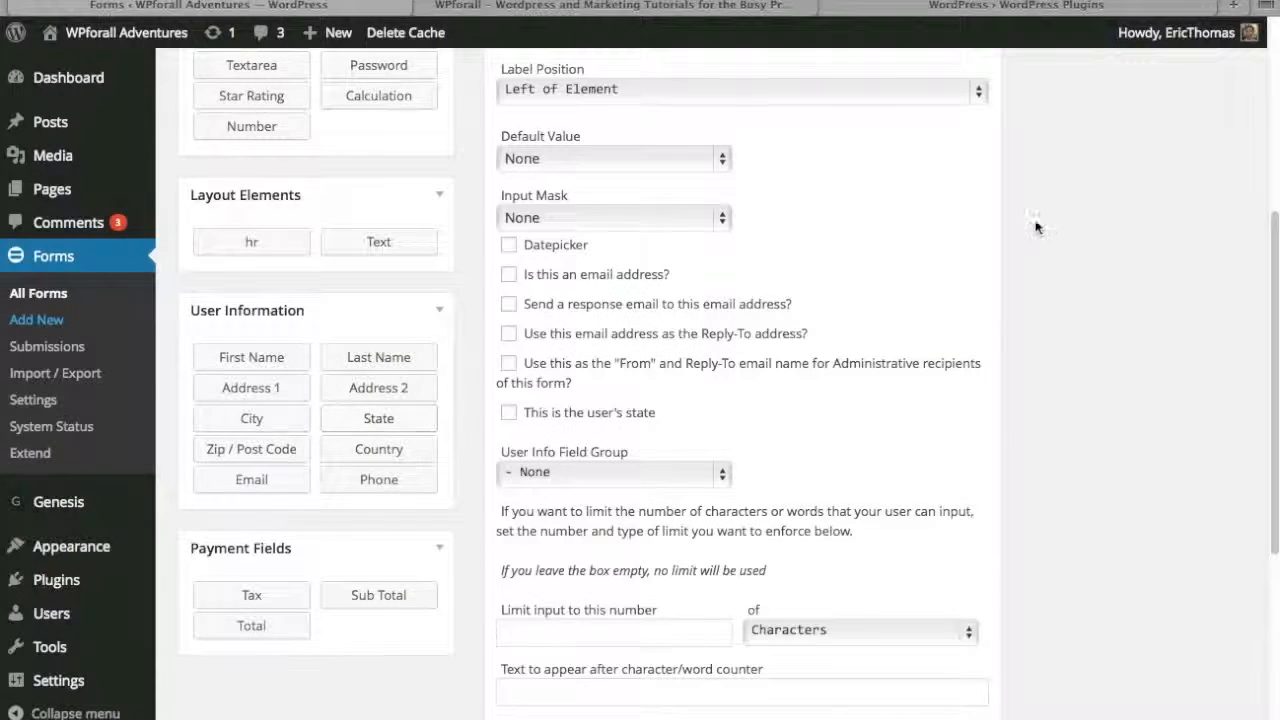
pyautogui.scroll(4, 1034, 226)
pyautogui.click(987, 140)
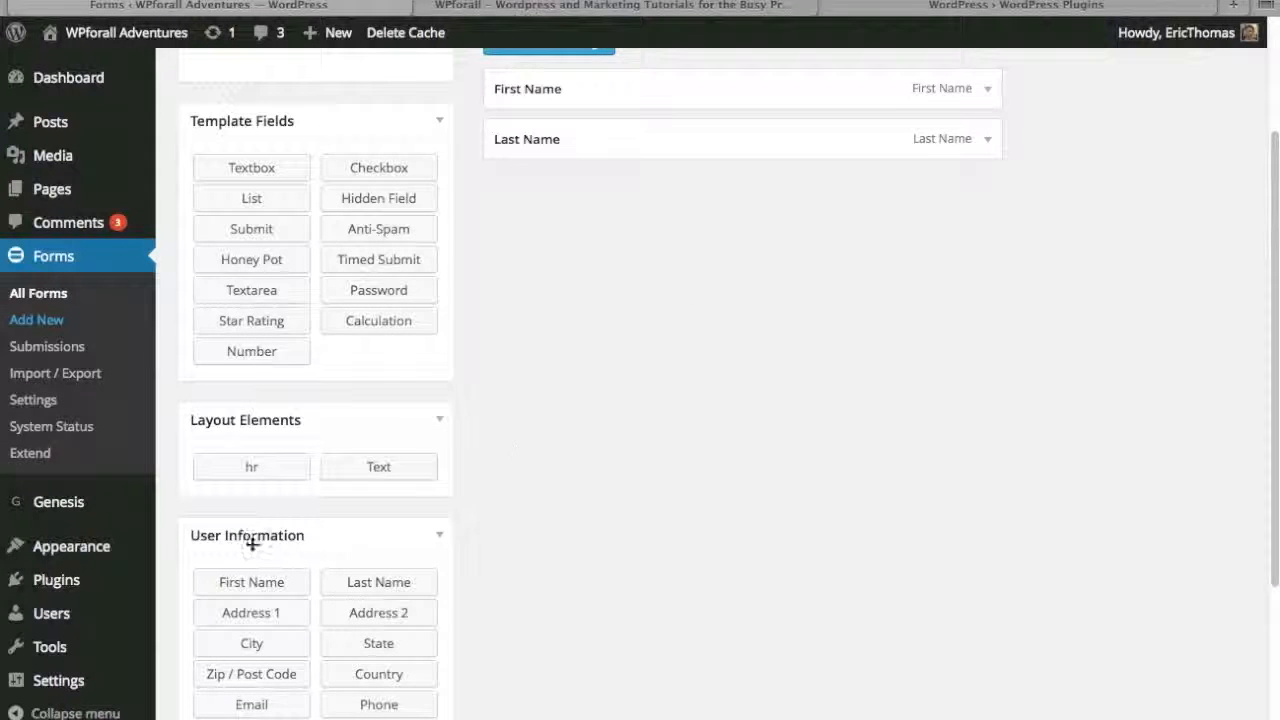
# - Add an Email user information field below Last Name and collapse its options
pyautogui.scroll(-3, 500, 462)
pyautogui.scroll(-1, 500, 462)
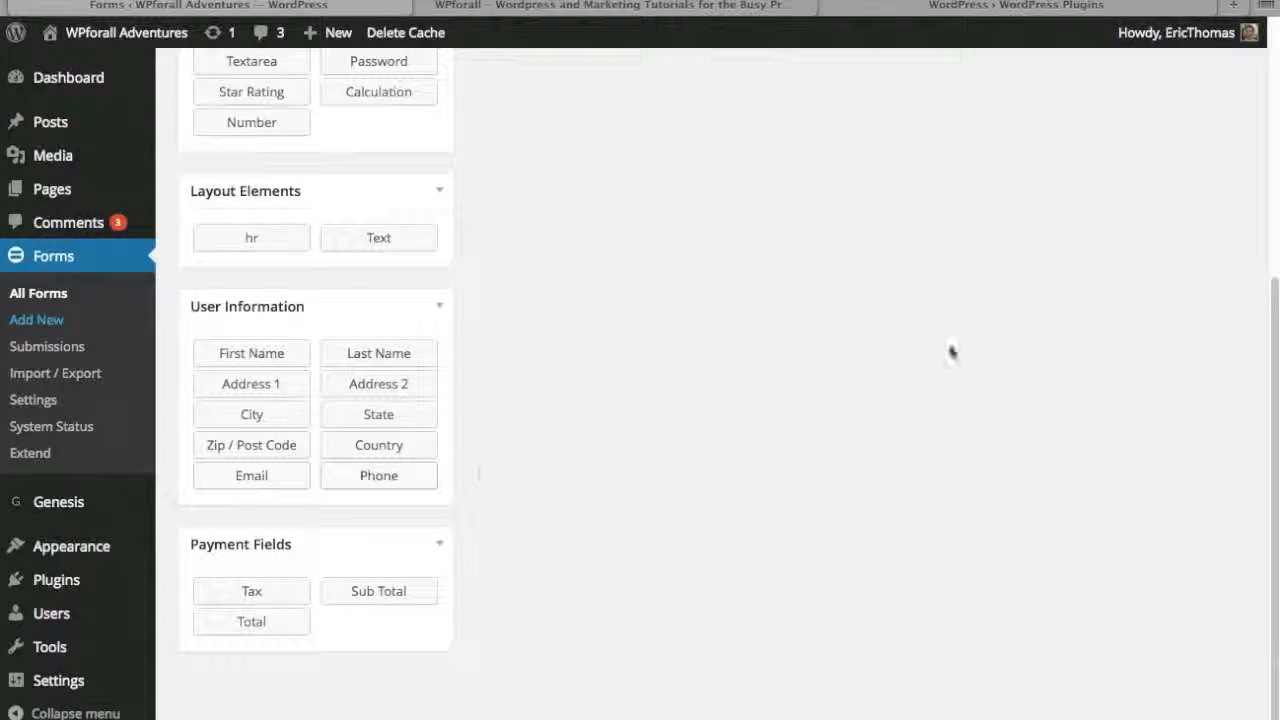
pyautogui.scroll(7, 1055, 226)
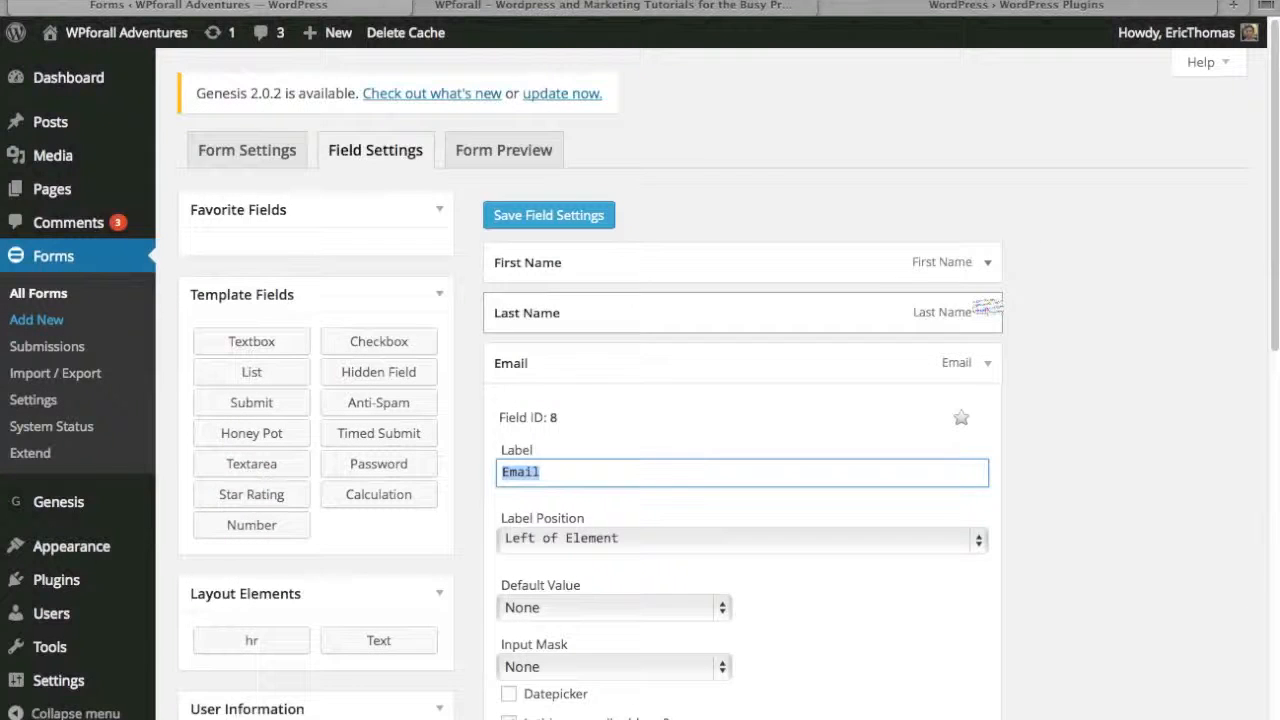
pyautogui.click(434, 211)
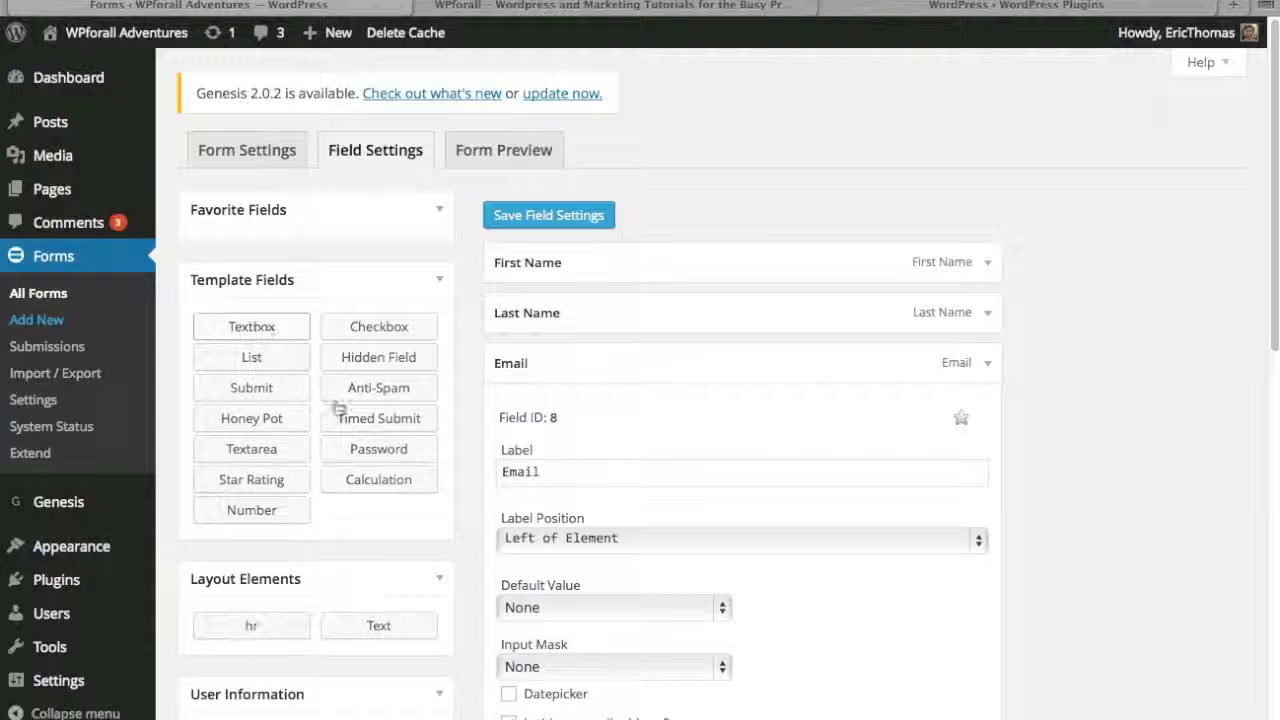
pyautogui.click(988, 366)
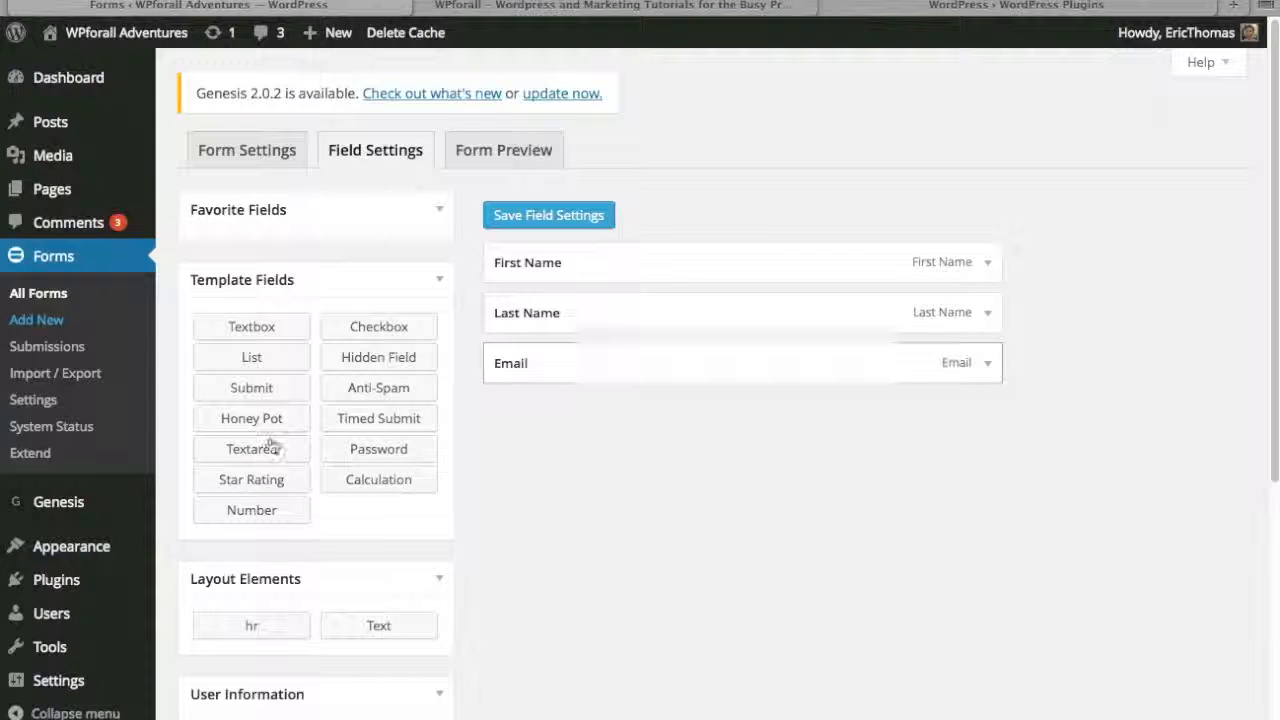
# - Add a Textarea template field below Email and save the form's field settings
pyautogui.click(271, 457)
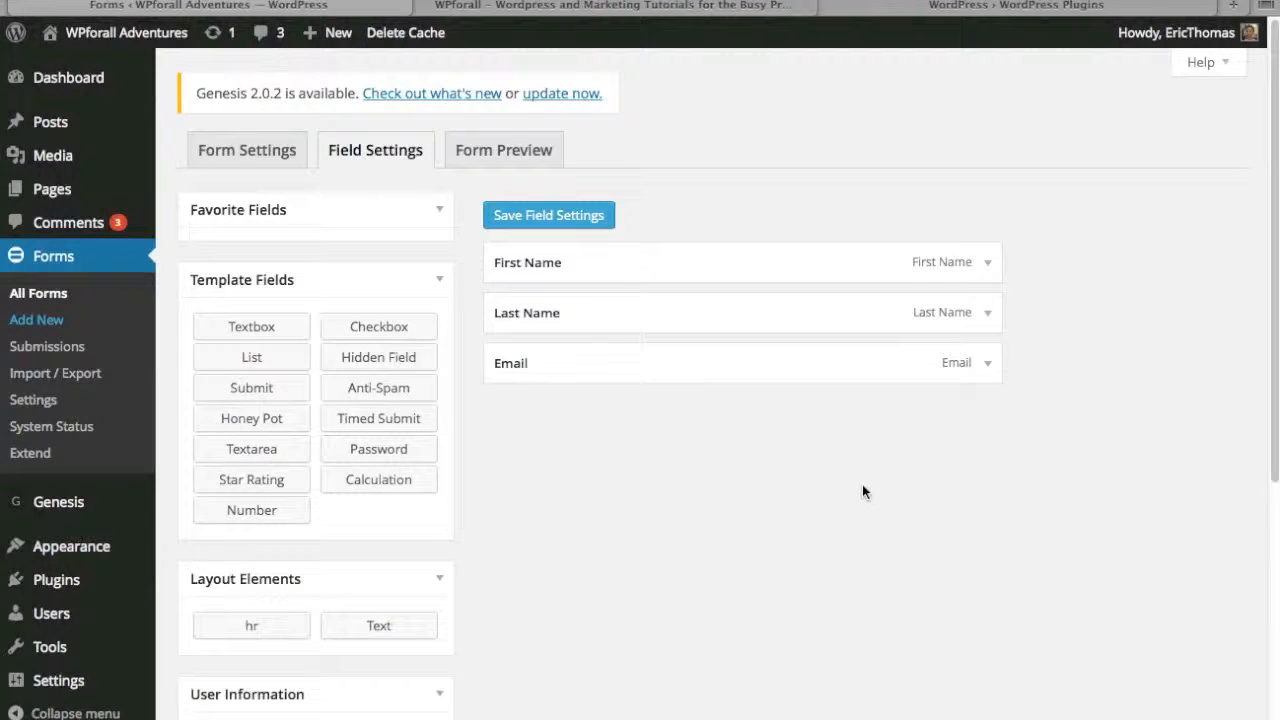
pyautogui.scroll(-2, 1085, 460)
pyautogui.click(997, 189)
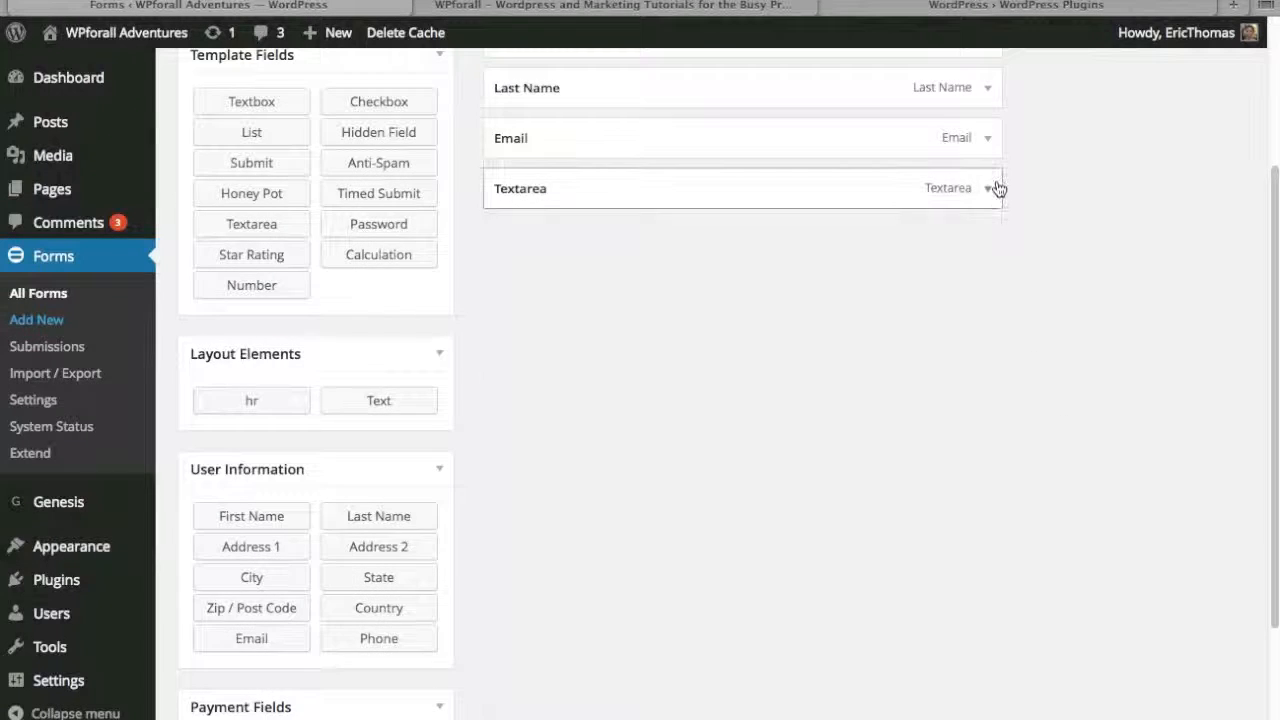
pyautogui.scroll(2, 665, 178)
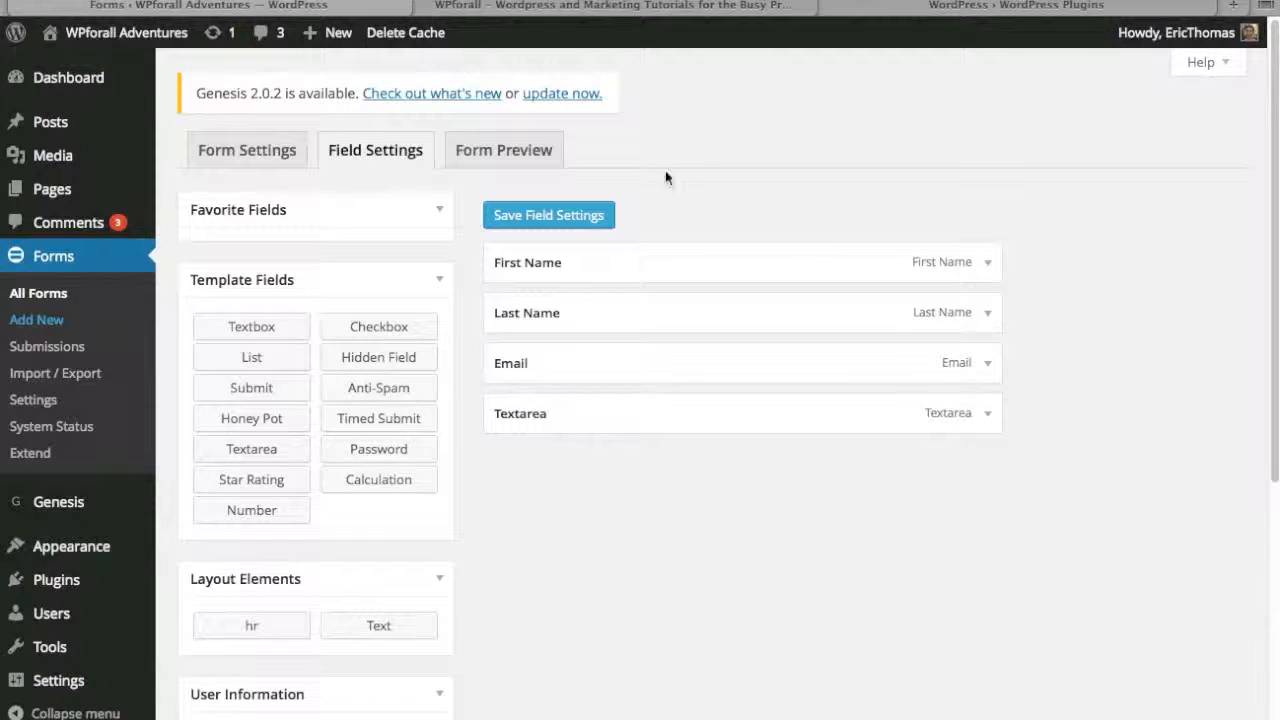
pyautogui.click(564, 215)
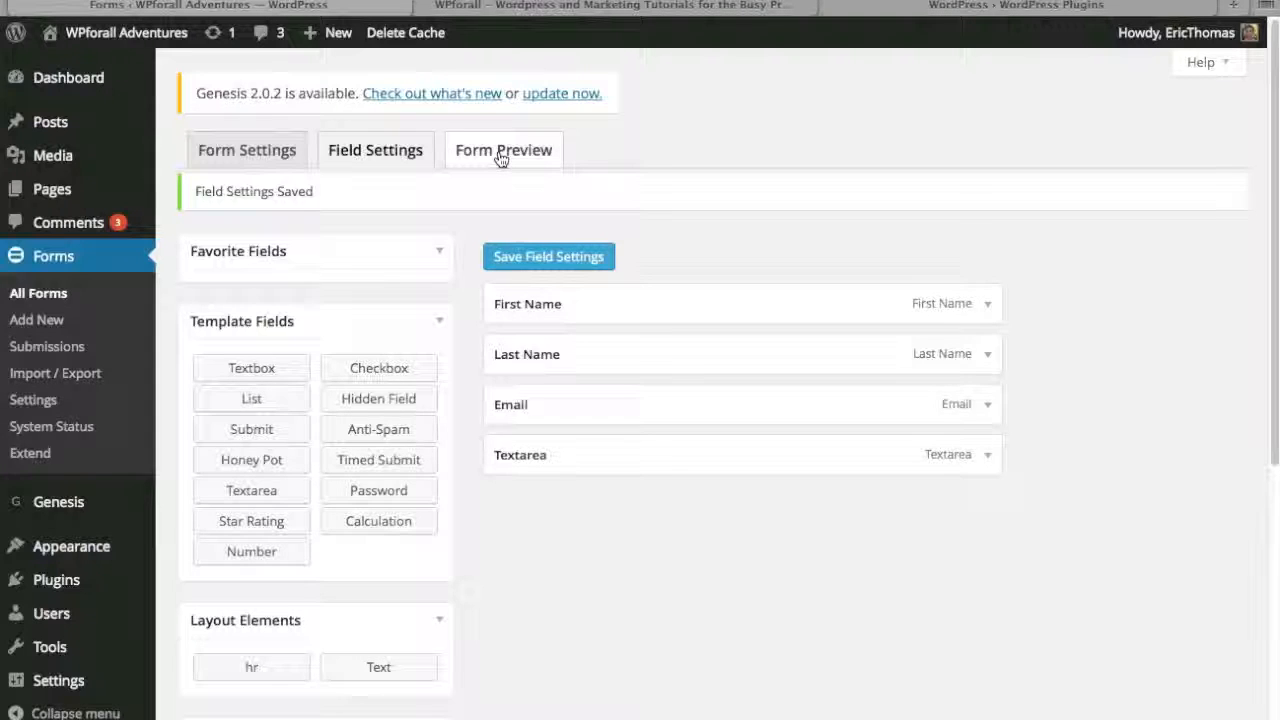
# - Preview the Contact 2 form on the website, check its fields and return to the field settings
pyautogui.click(497, 160)
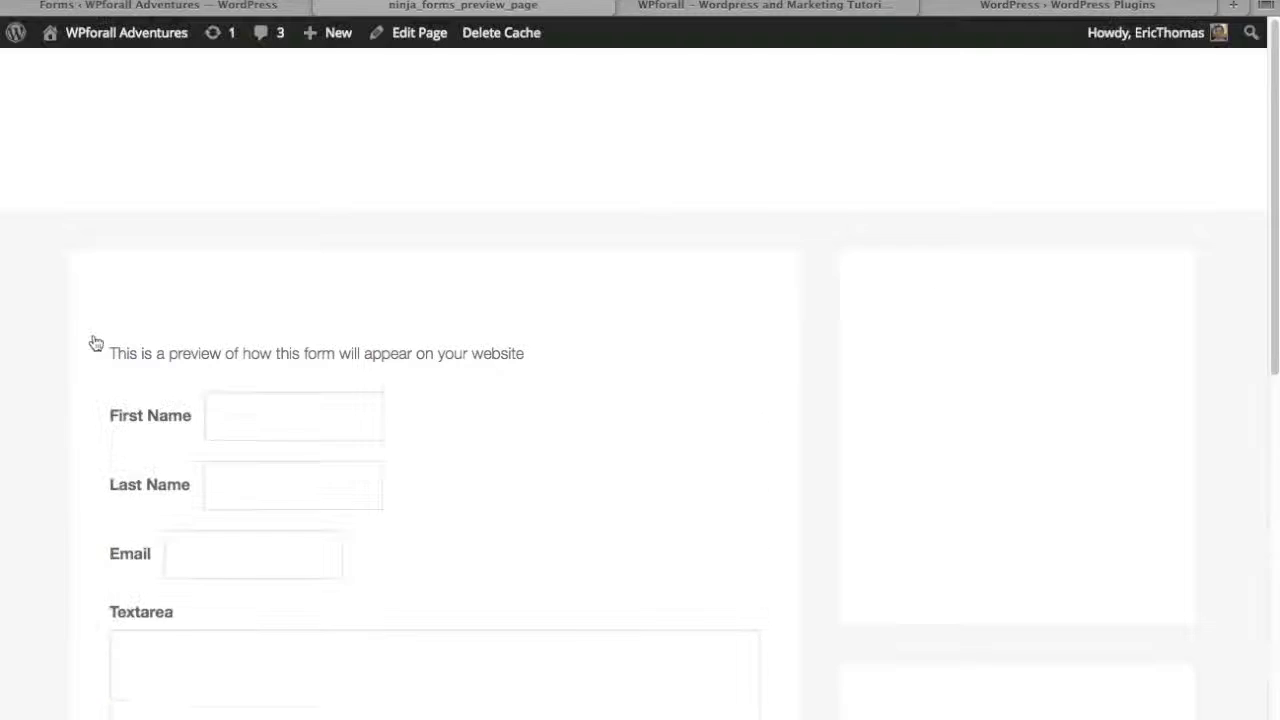
pyautogui.click(281, 339)
pyautogui.click(251, 426)
pyautogui.click(200, 486)
pyautogui.scroll(-5, 300, 420)
pyautogui.click(322, 375)
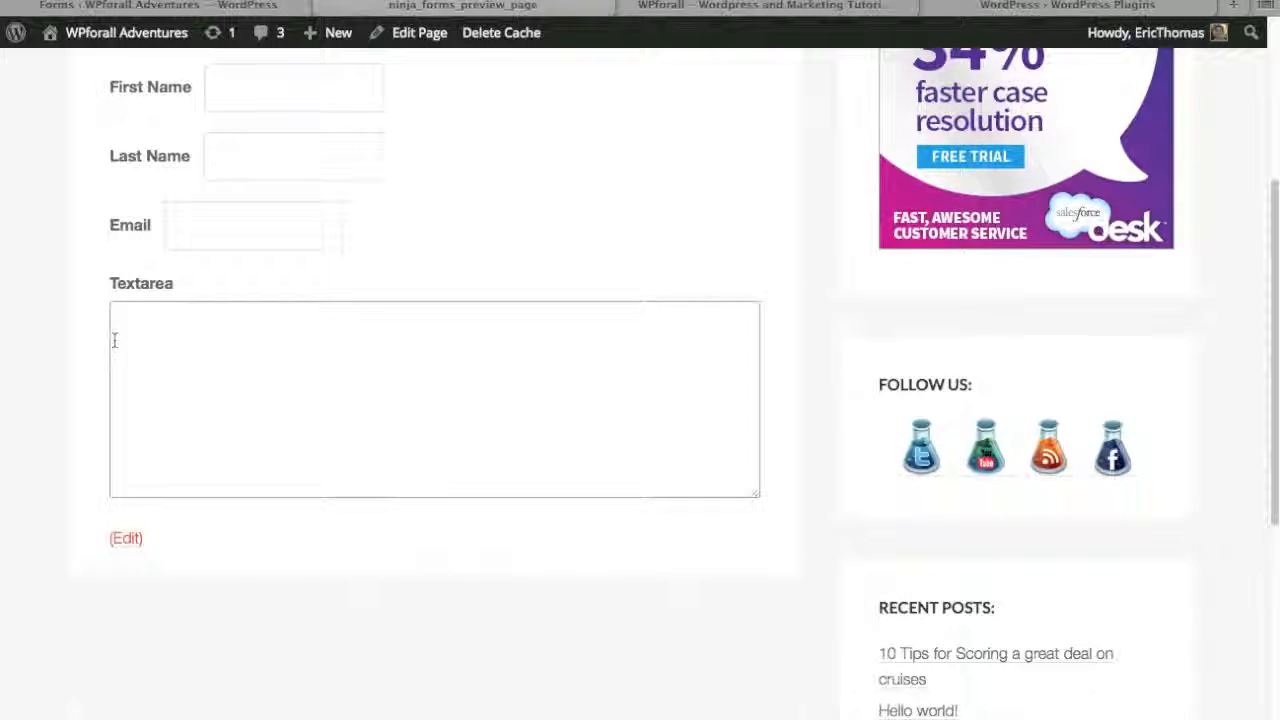
pyautogui.scroll(5, 177, 150)
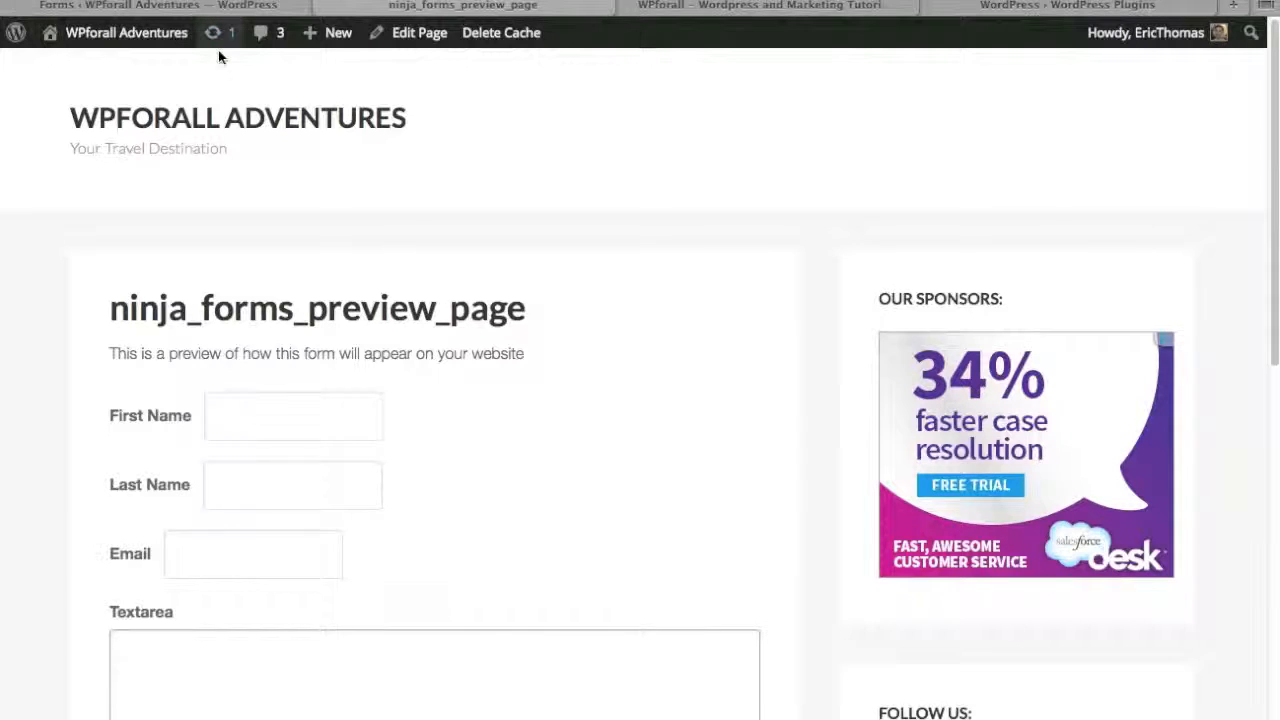
pyautogui.click(237, 8)
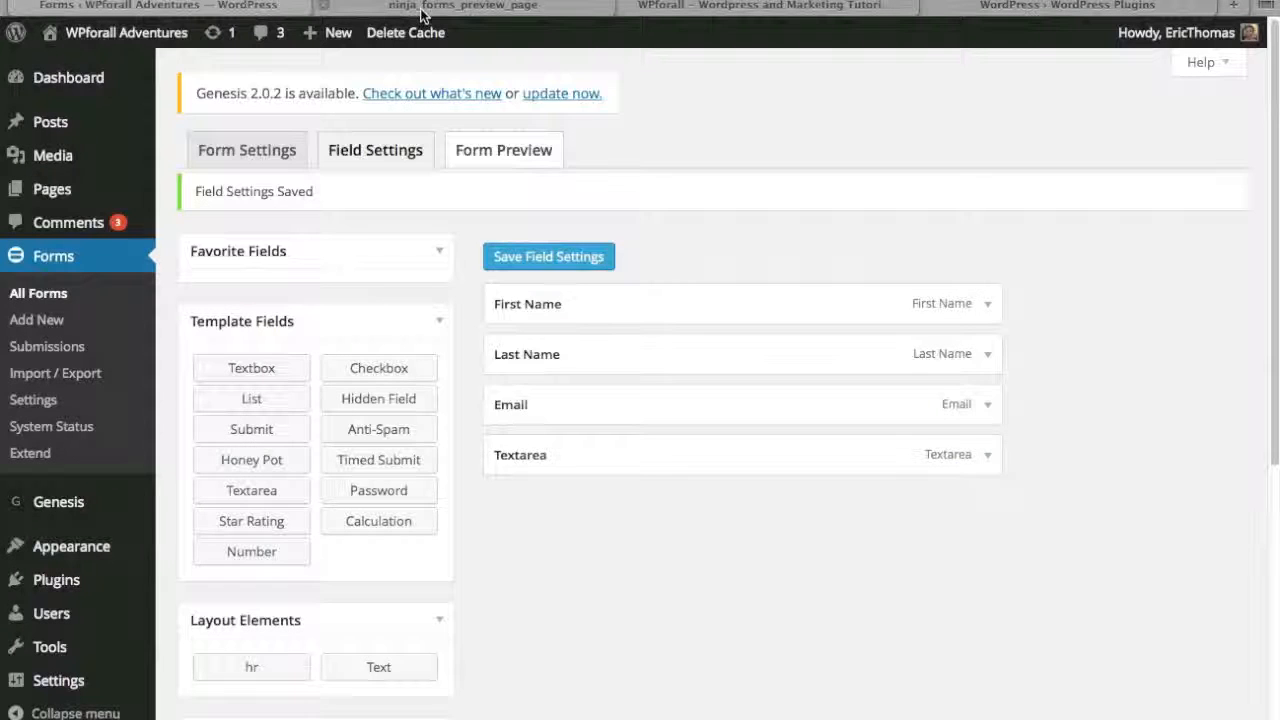
# - Close the form preview and create a new page titled "Contact Page"
pyautogui.click(324, 8)
pyautogui.moveTo(57, 202)
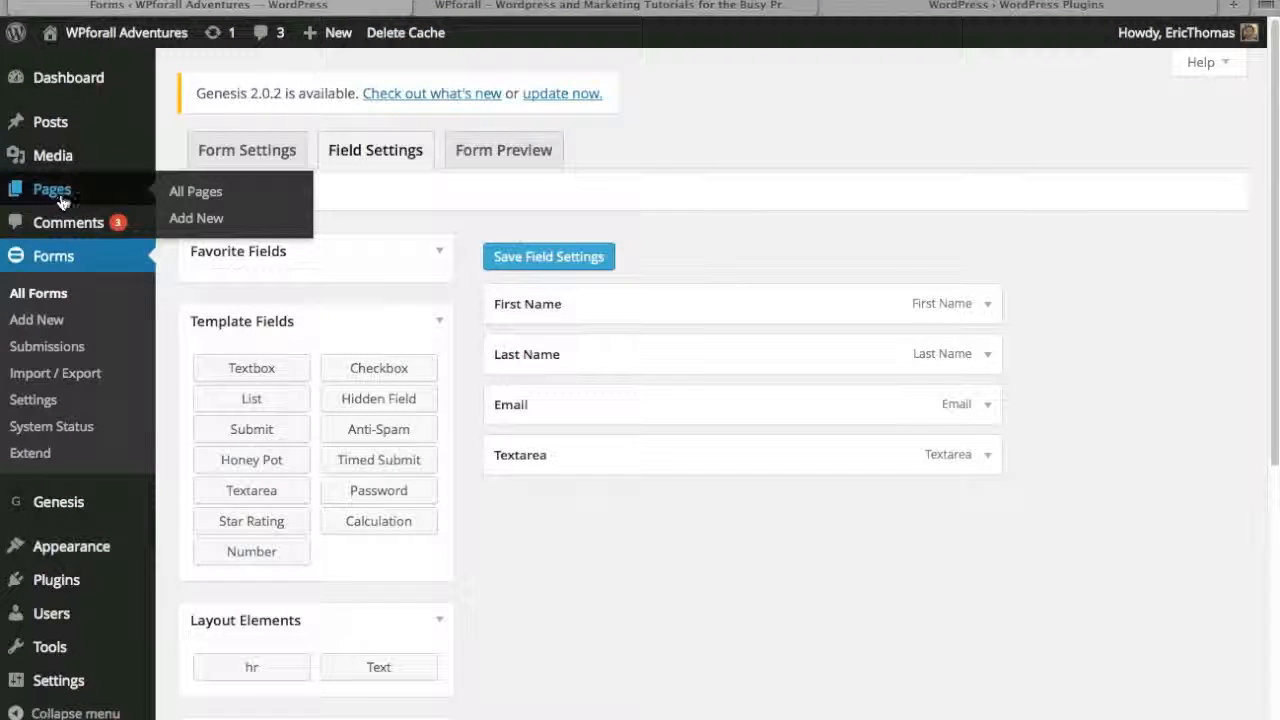
pyautogui.click(196, 219)
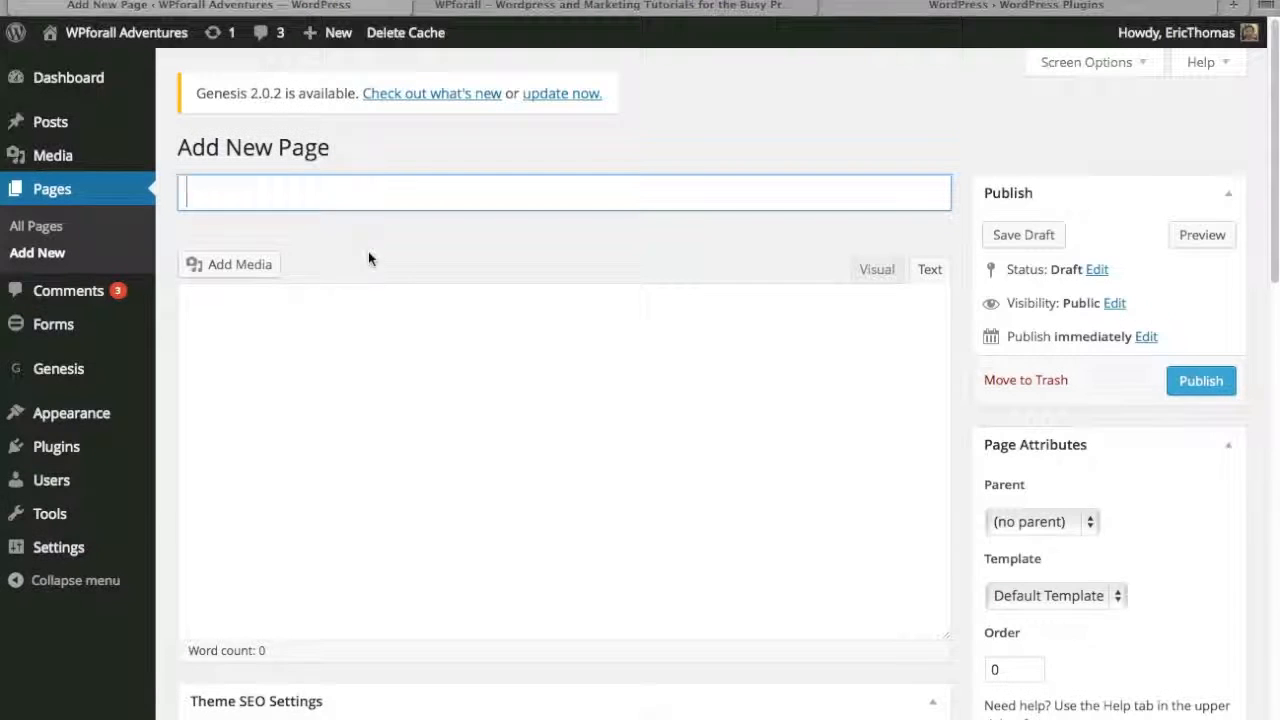
pyautogui.write('Contact Pa')
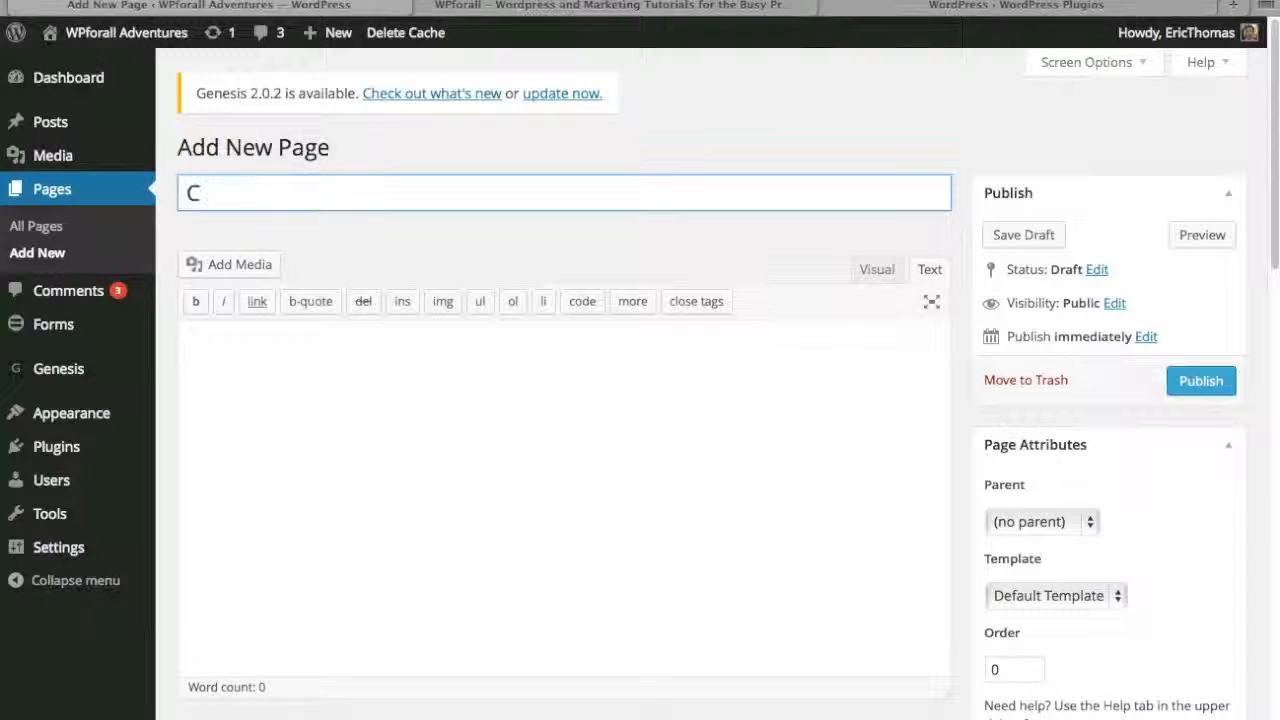
pyautogui.click(959, 230)
# - Append the Contact 2 Ninja Form to the new page, publish it and open the published page
pyautogui.scroll(-4, 954, 235)
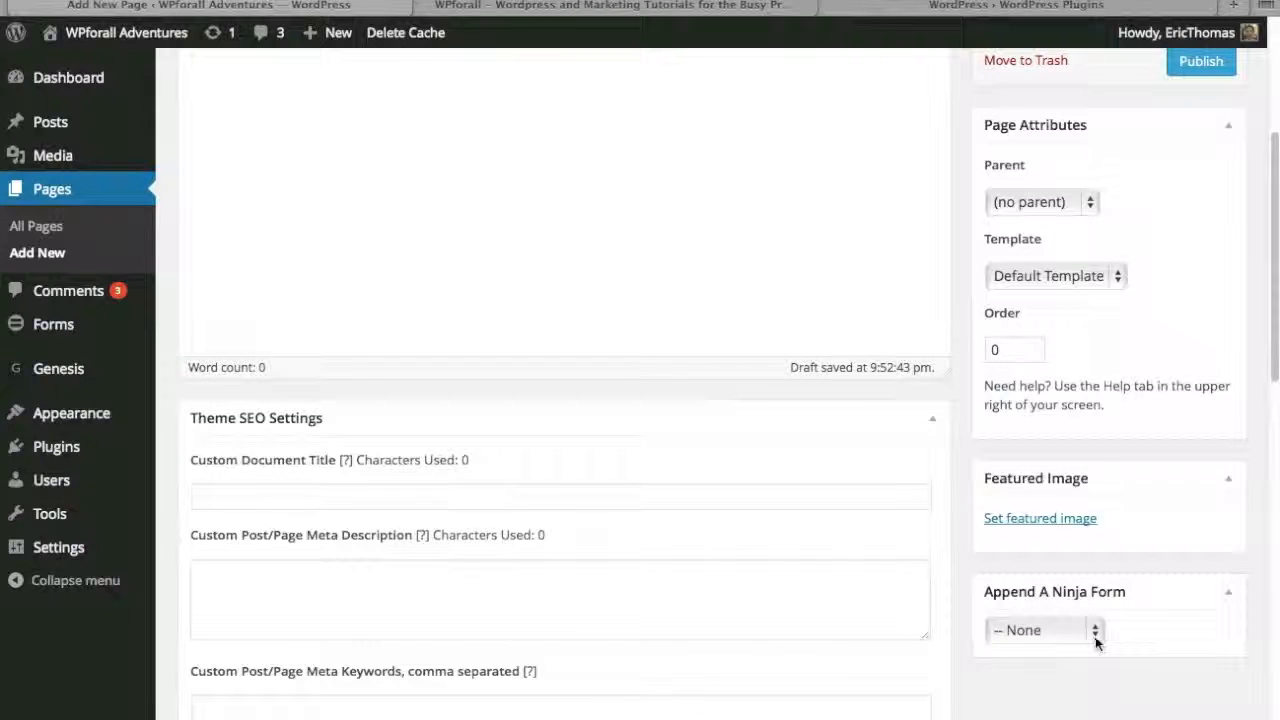
pyautogui.click(1082, 630)
pyautogui.click(1085, 668)
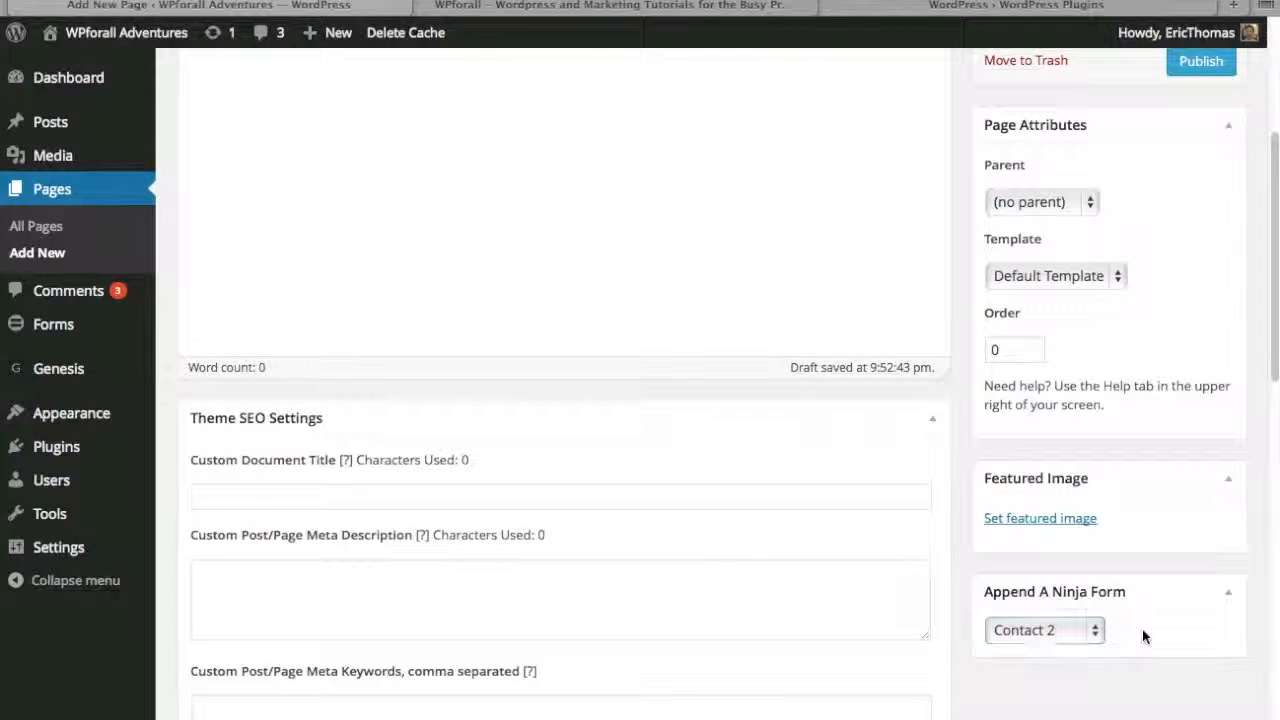
pyautogui.scroll(4, 1034, 668)
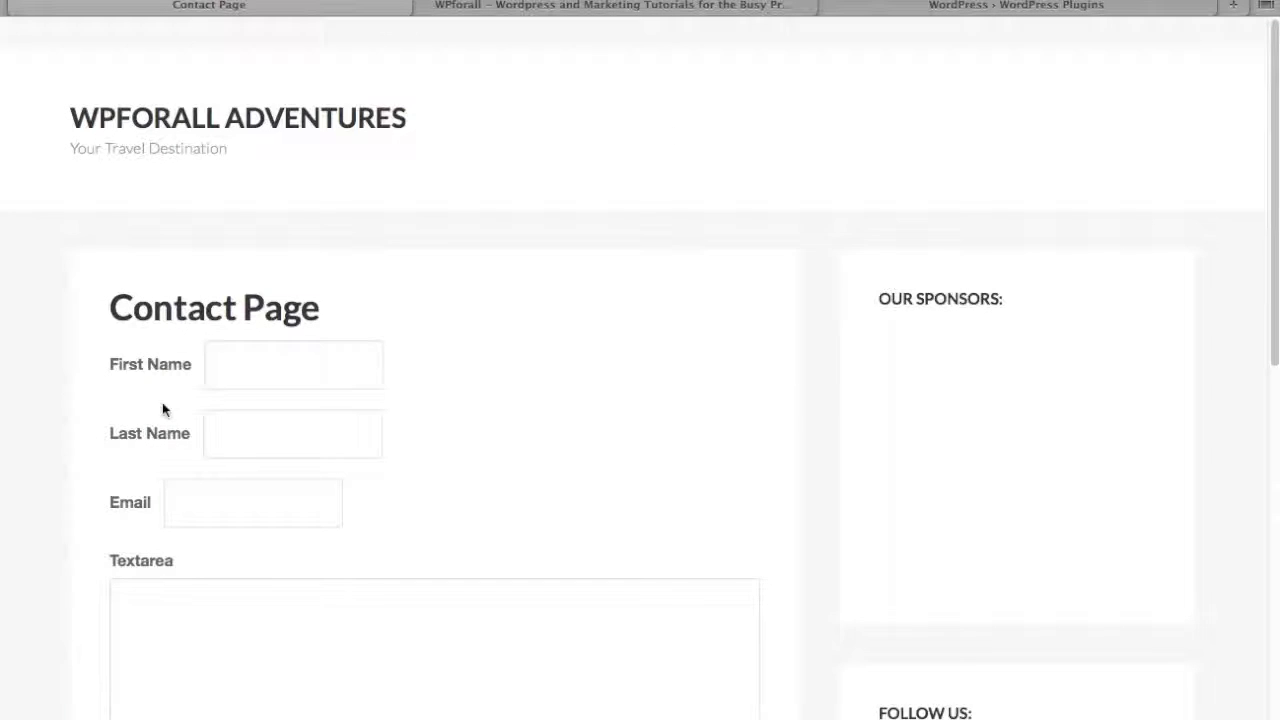
# - Check the name, email and text area fields of the form on the published contact page
pyautogui.click(286, 368)
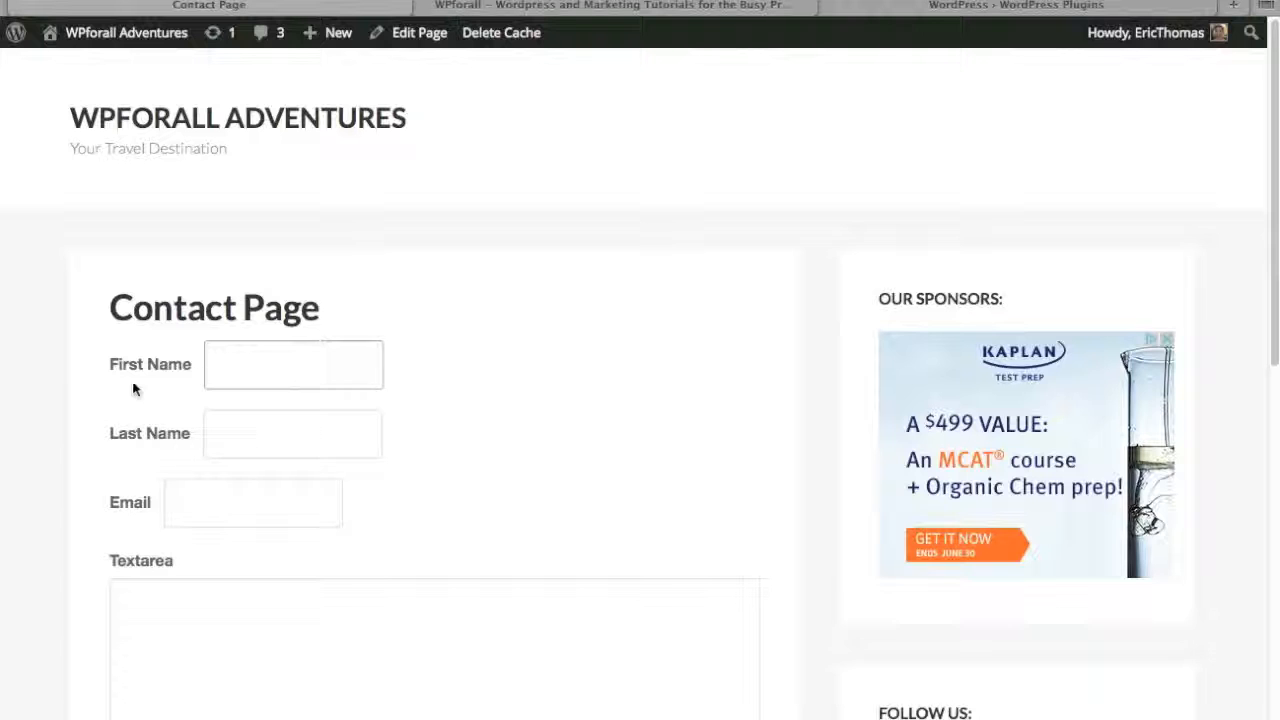
pyautogui.click(215, 502)
pyautogui.scroll(-5, 223, 620)
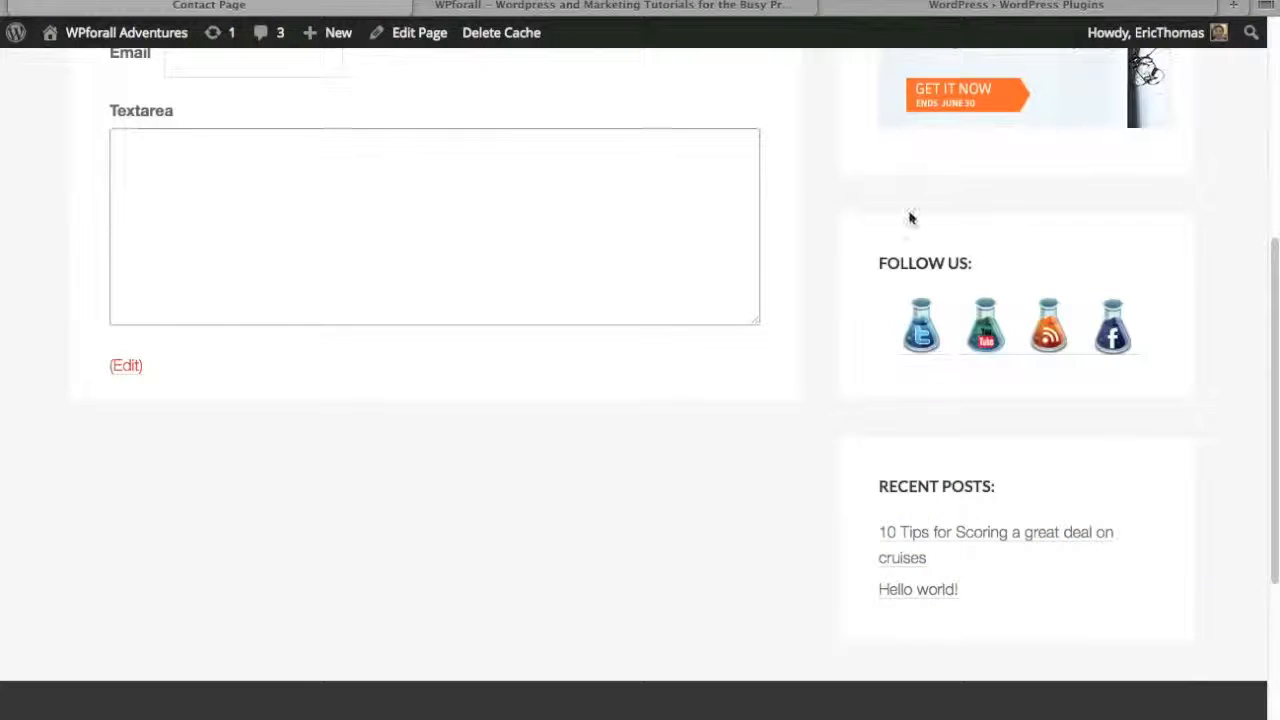
pyautogui.scroll(5, 836, 205)
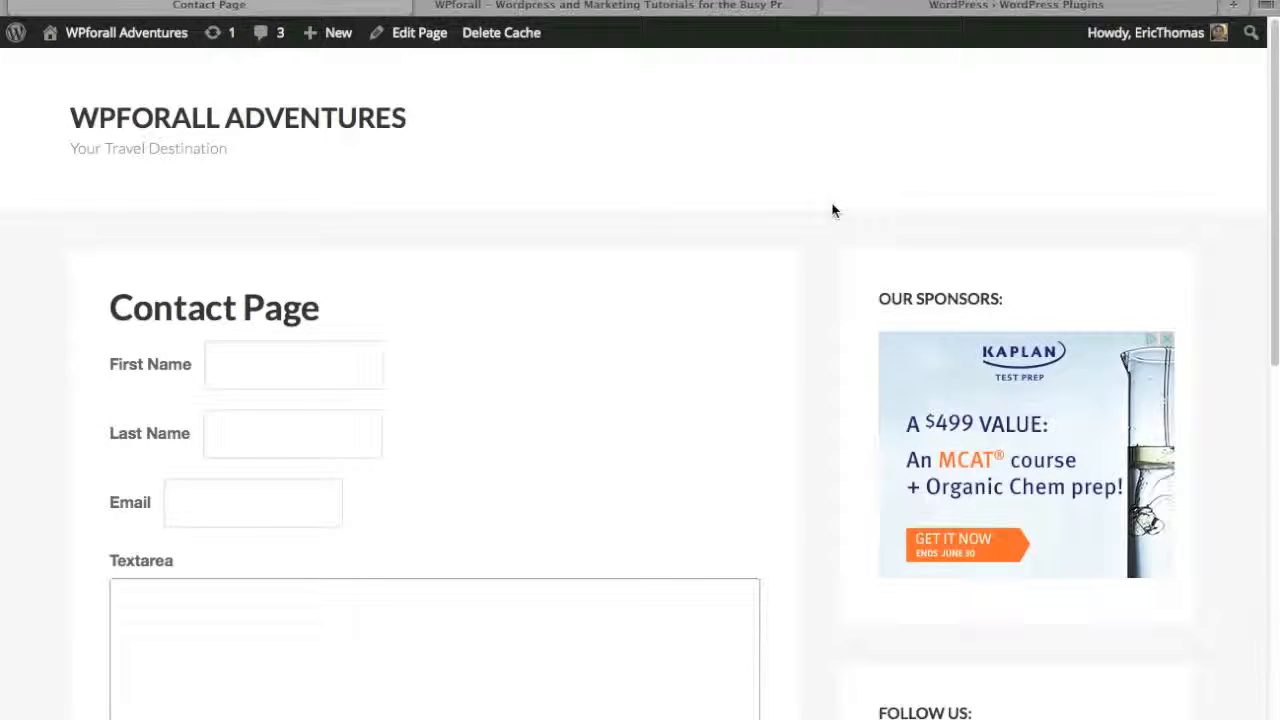
# - Edit the contact page to use the full-width layout without sidebars and update the page
pyautogui.click(434, 36)
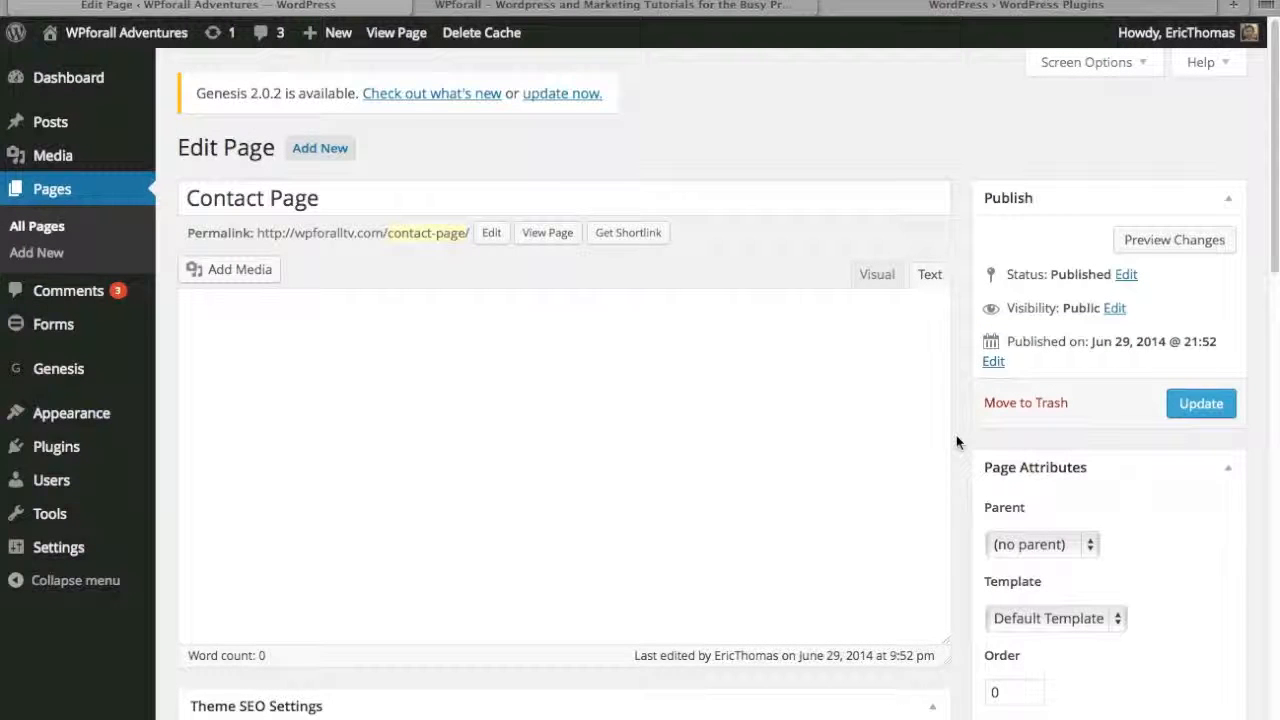
pyautogui.scroll(-5, 957, 465)
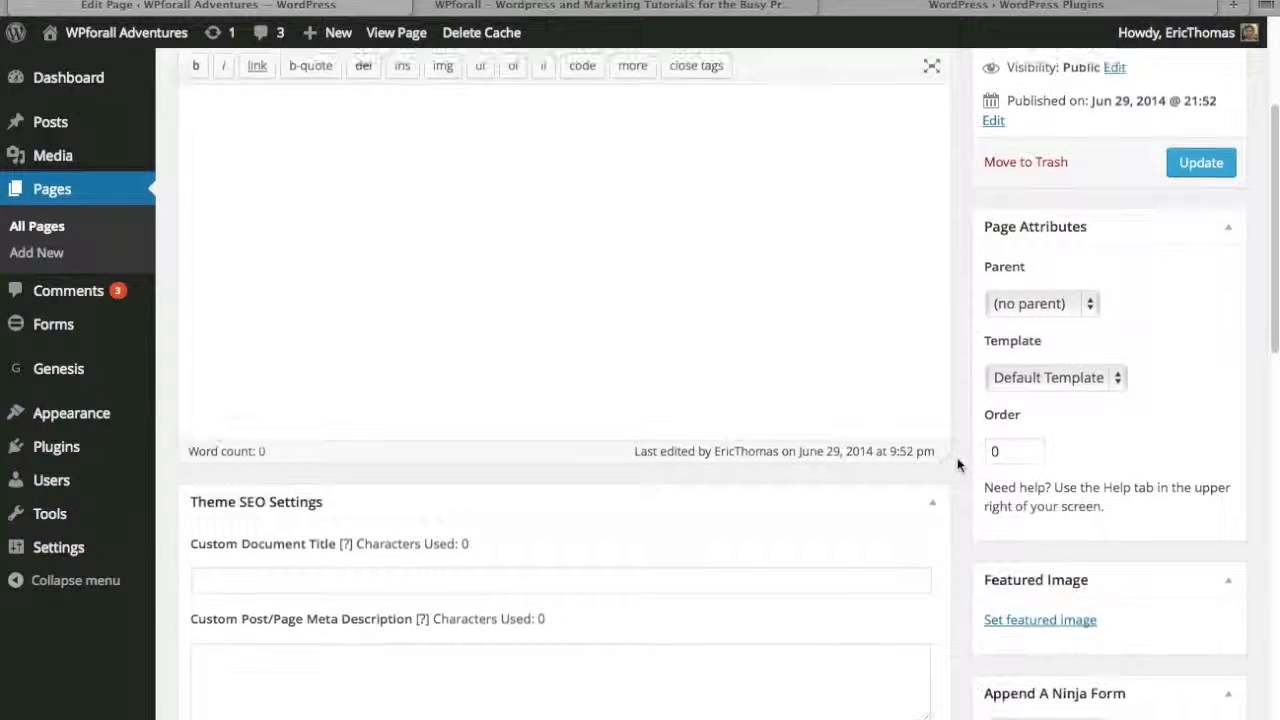
pyautogui.click(1108, 322)
pyautogui.click(1163, 318)
pyautogui.scroll(-12, 1163, 316)
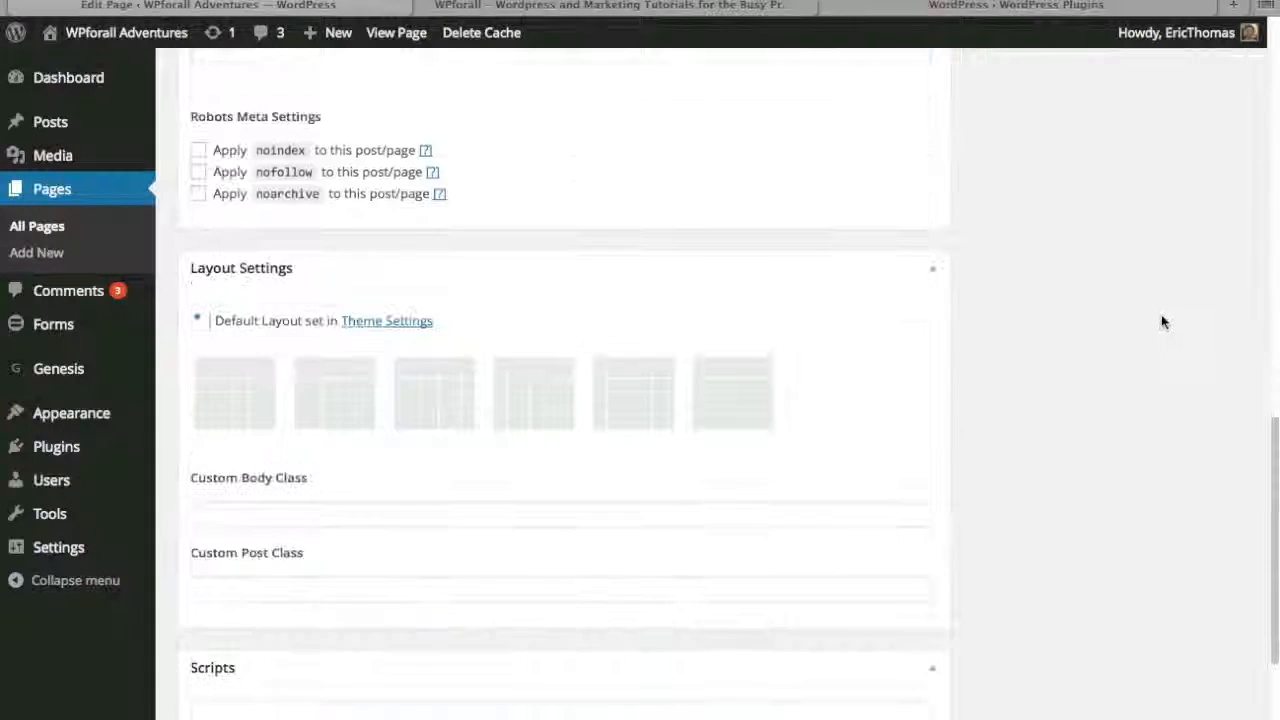
pyautogui.click(731, 407)
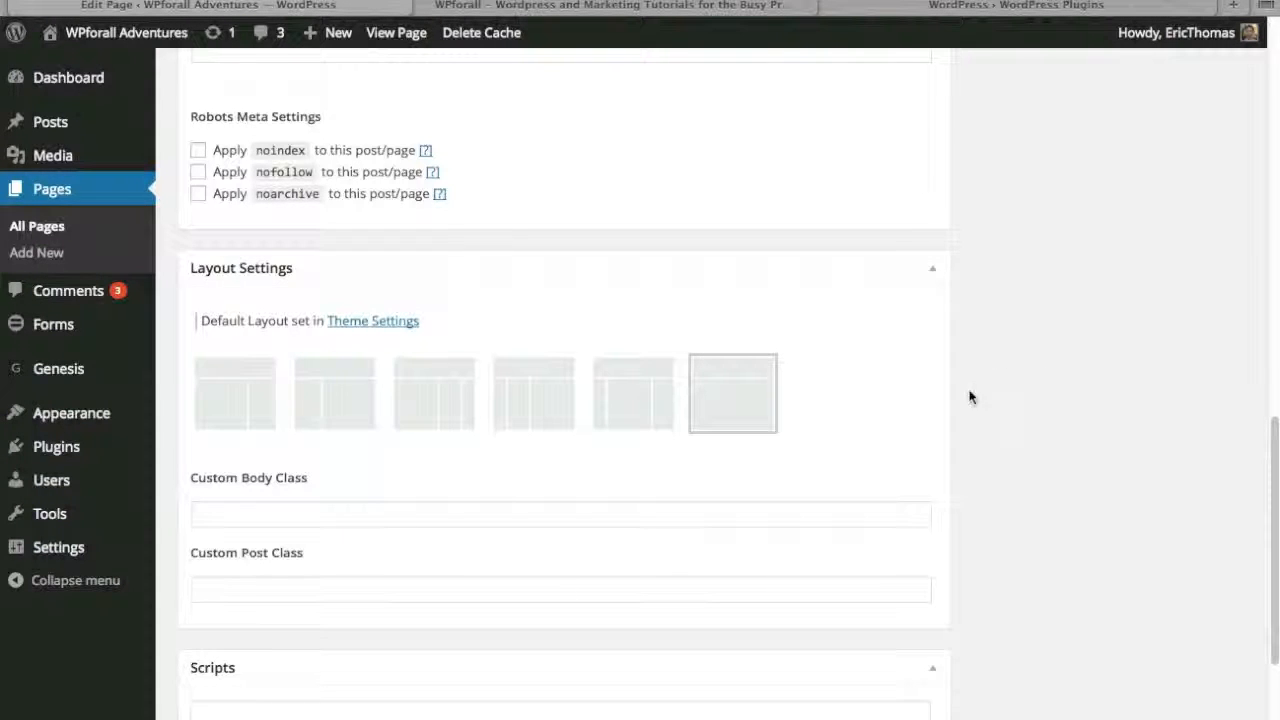
pyautogui.scroll(10, 1010, 460)
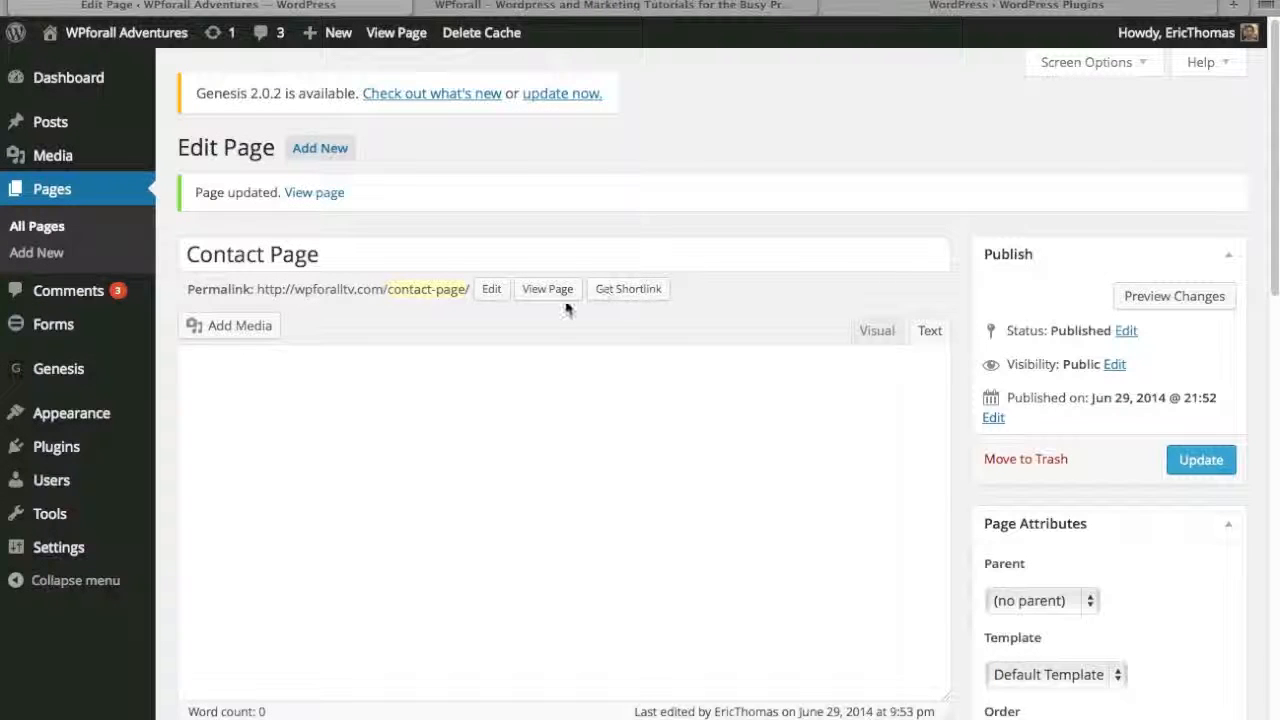
# - View the updated contact page and try its First Name, Last Name, Email and Textarea fields
pyautogui.click(552, 292)
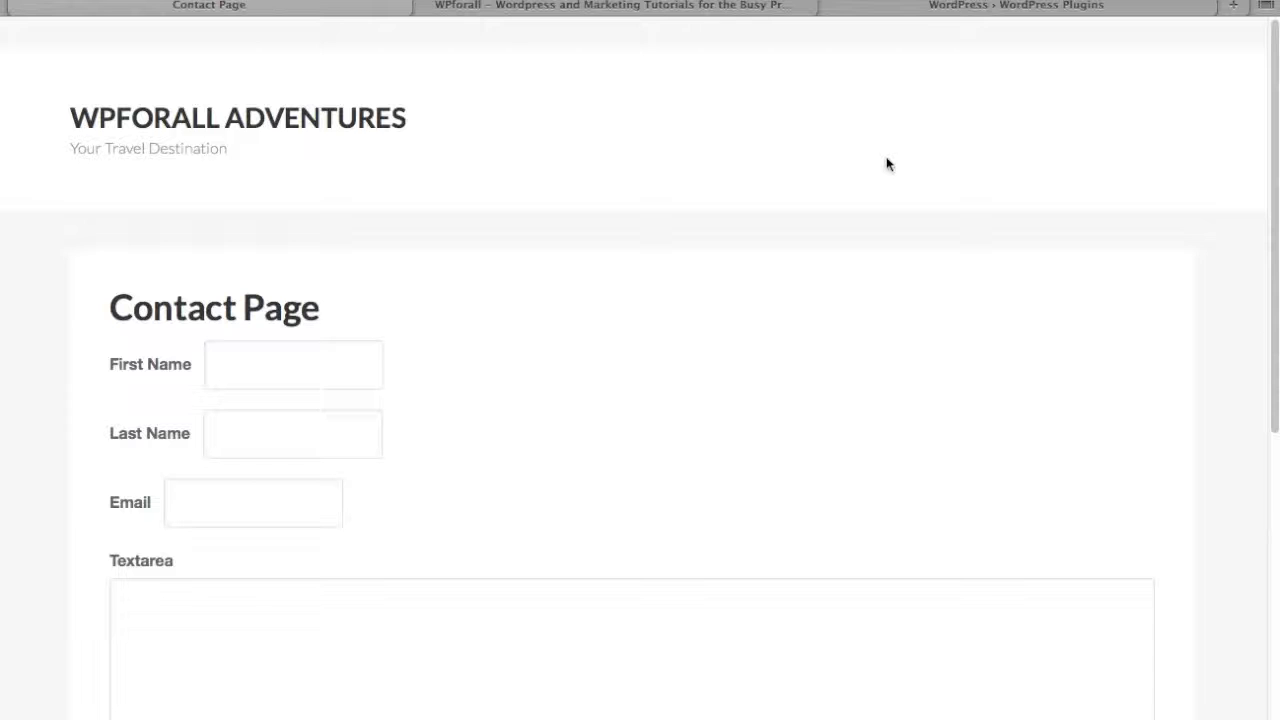
pyautogui.scroll(-10, 449, 451)
pyautogui.scroll(10, 449, 449)
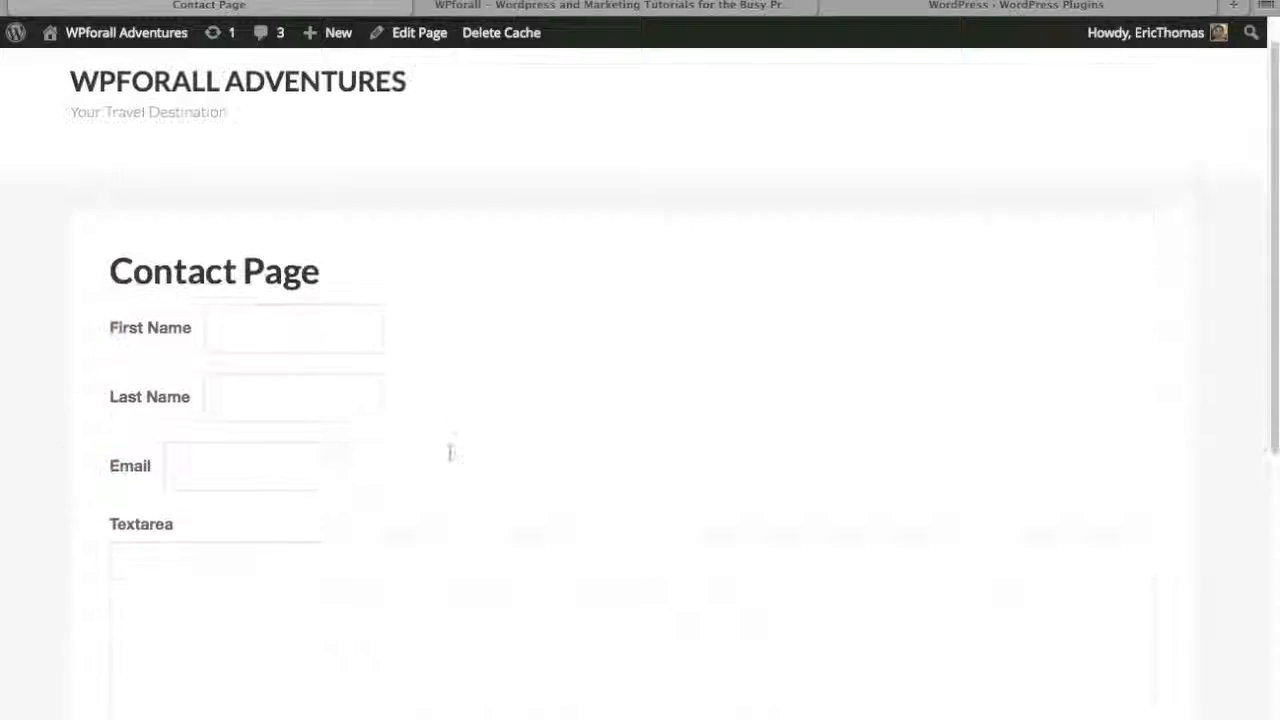
pyautogui.click(279, 362)
pyautogui.click(280, 425)
pyautogui.click(217, 508)
pyautogui.click(240, 585)
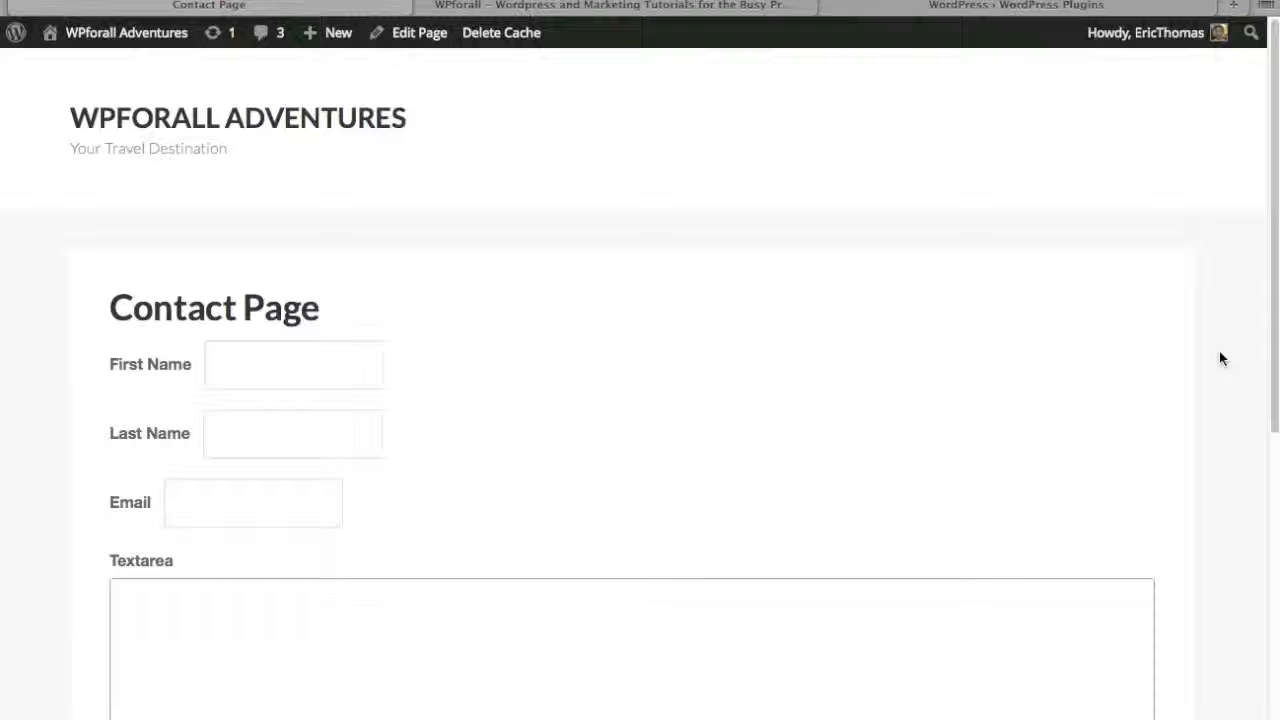
# - Look through the featured and most popular plugins in the WordPress.org Plugin Directory
pyautogui.click(1017, 8)
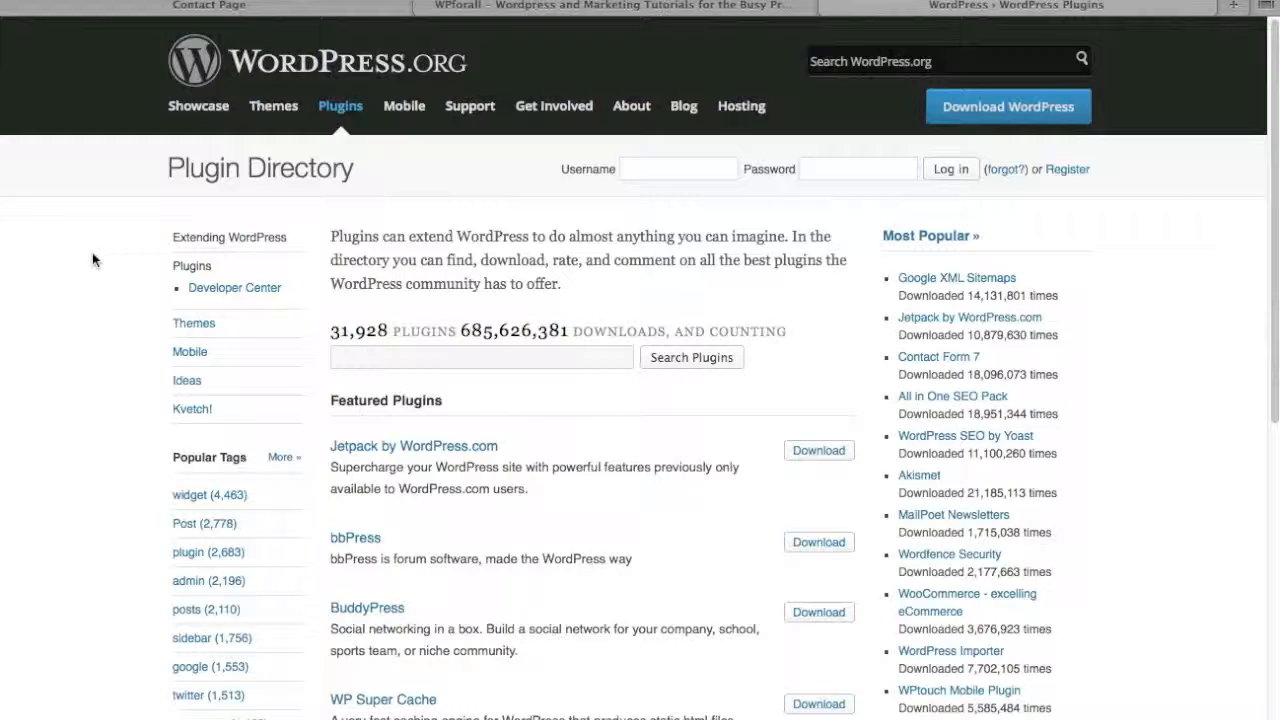
pyautogui.scroll(-1, 143, 300)
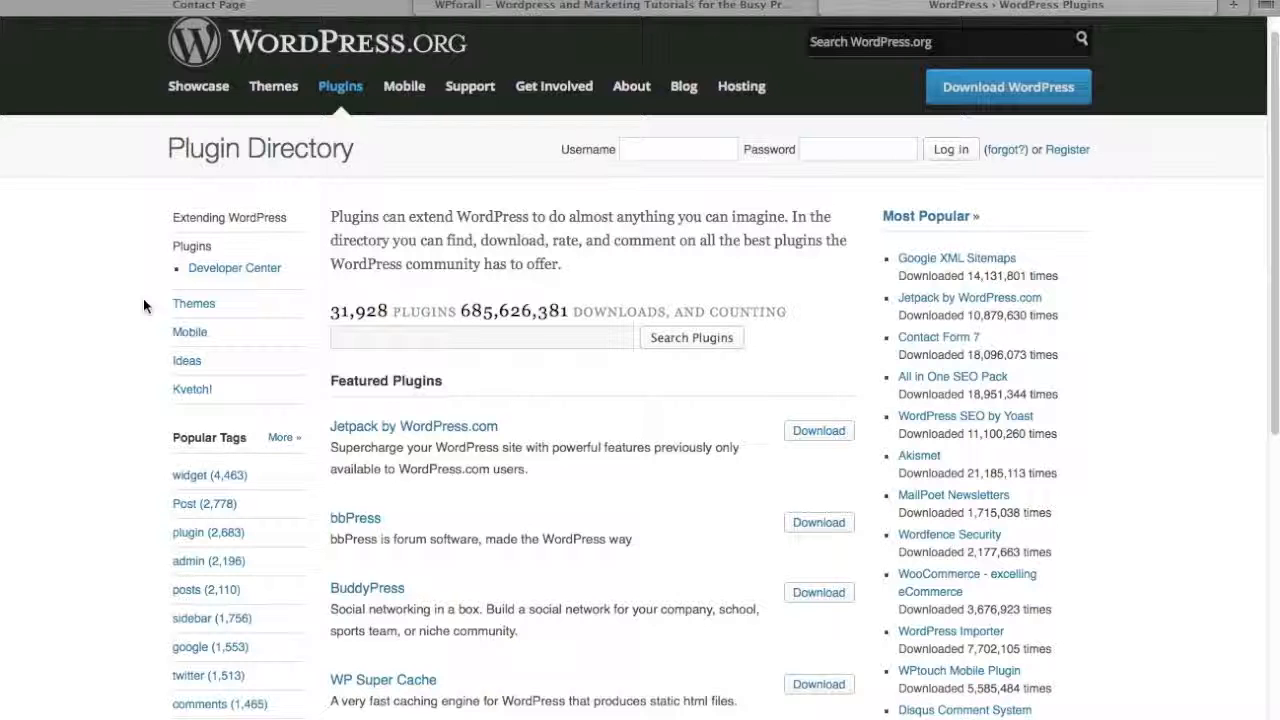
pyautogui.scroll(-3, 145, 298)
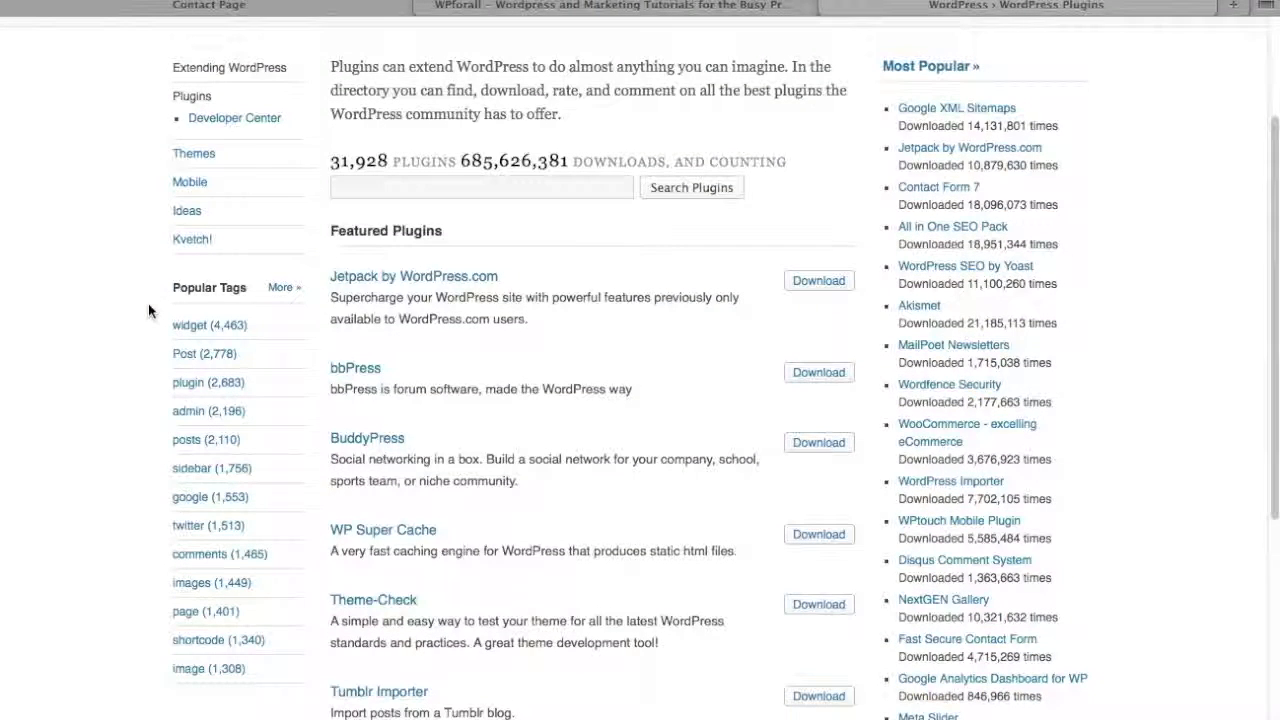
pyautogui.scroll(-2, 153, 302)
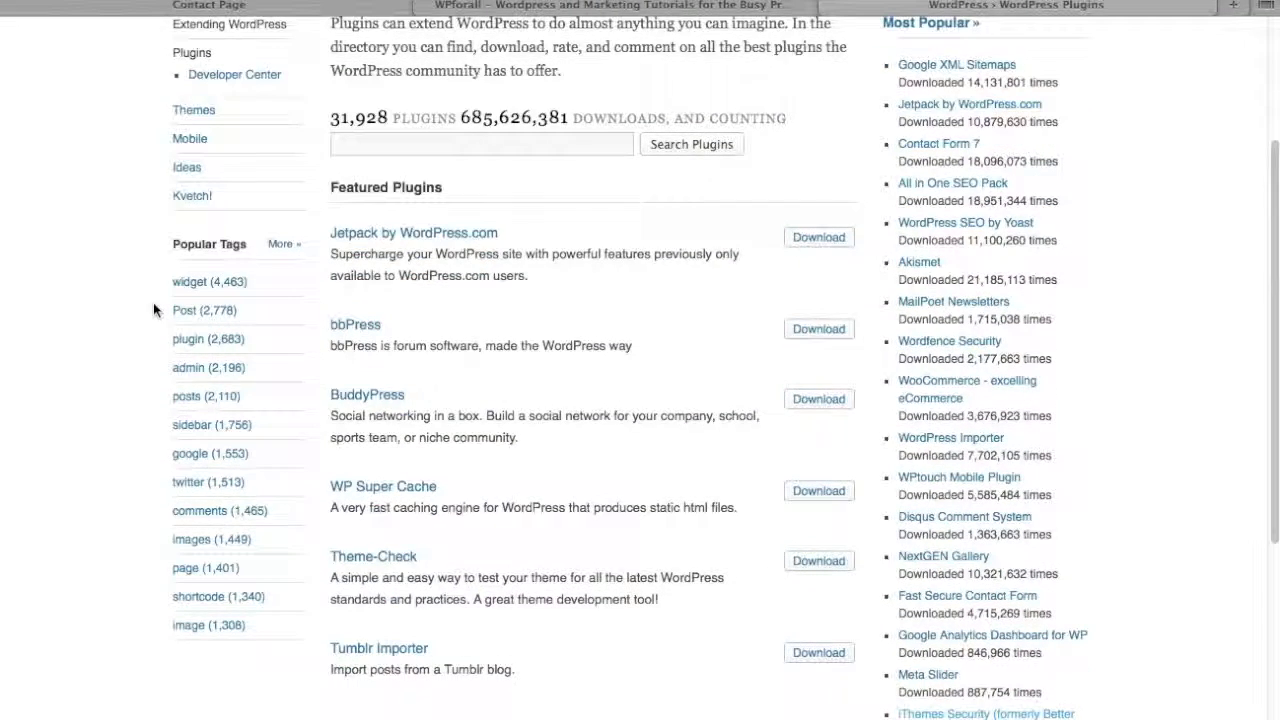
pyautogui.scroll(1, 153, 302)
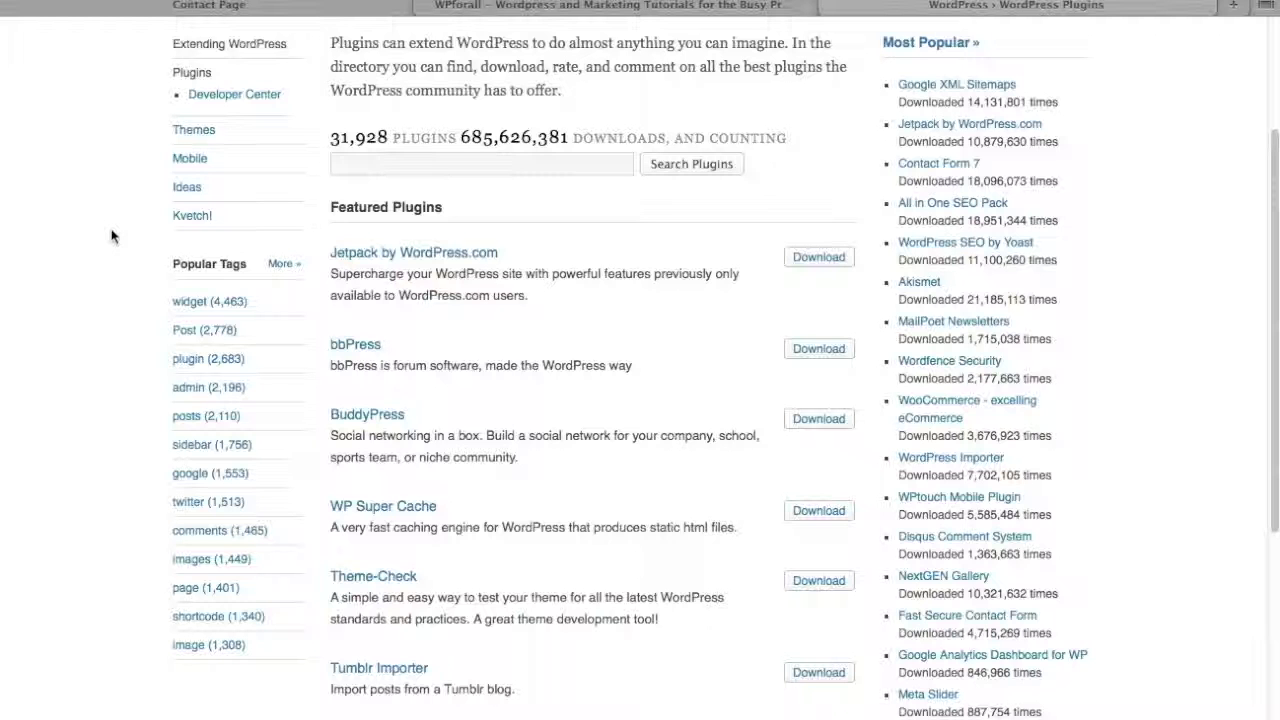
pyautogui.scroll(5, 111, 235)
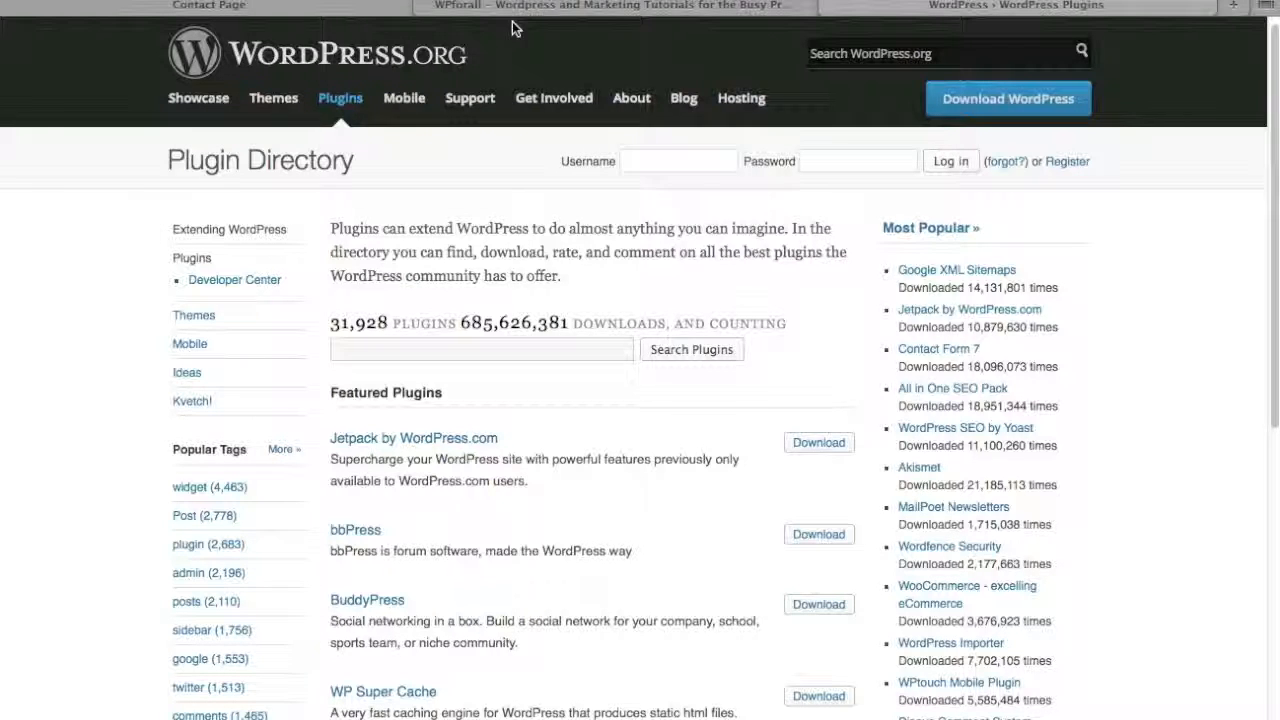
# - Open the MaxCDN review post on the WPforall site and examine its review box and ratings
pyautogui.click(545, 8)
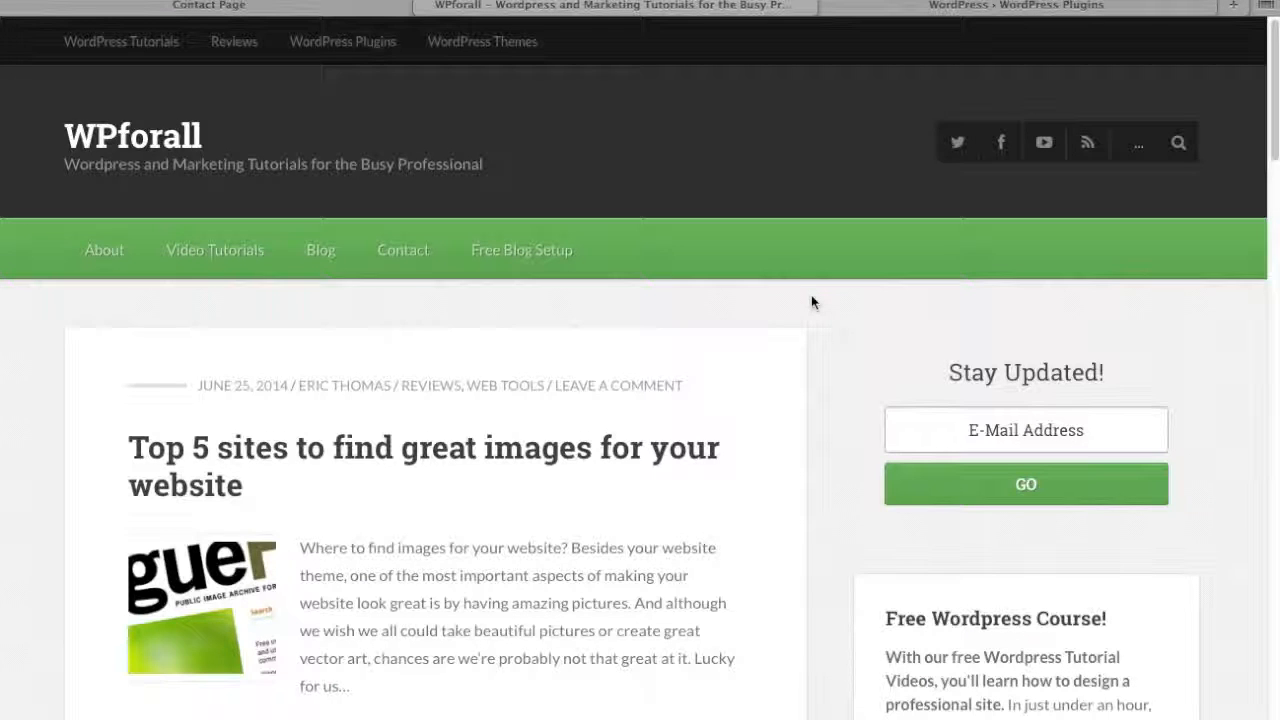
pyautogui.scroll(-3, 811, 296)
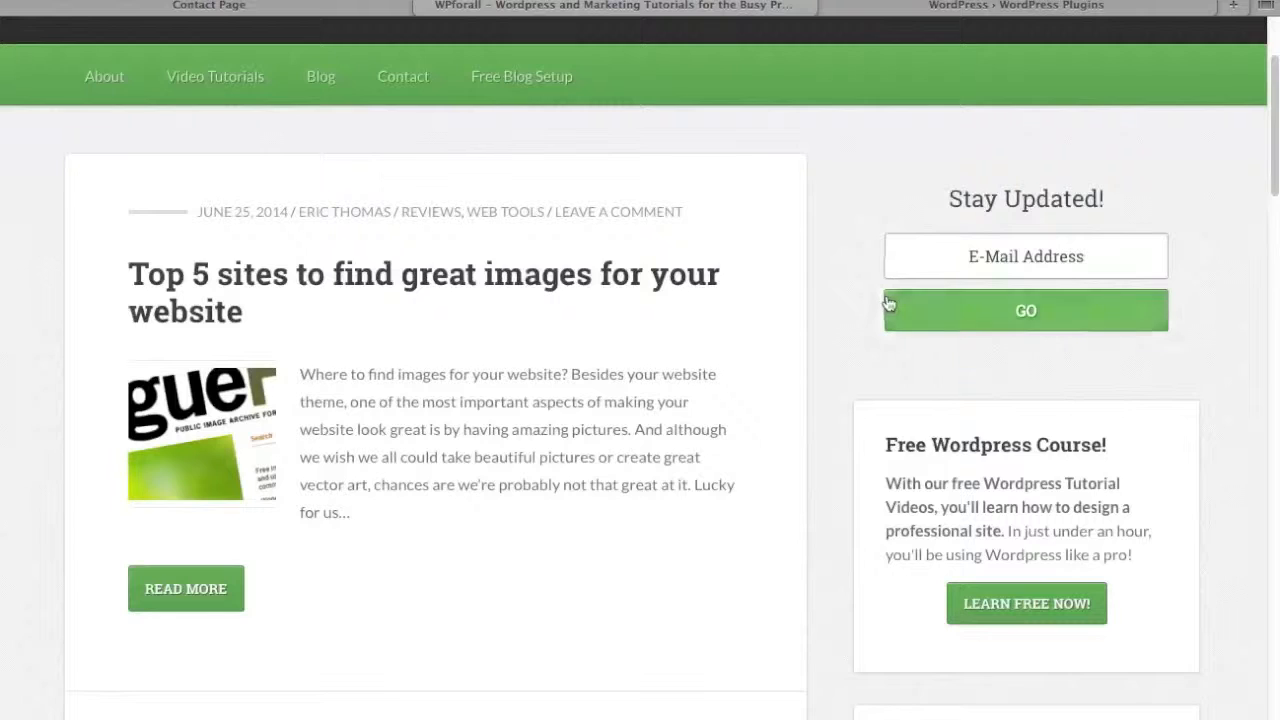
pyautogui.scroll(-8, 843, 286)
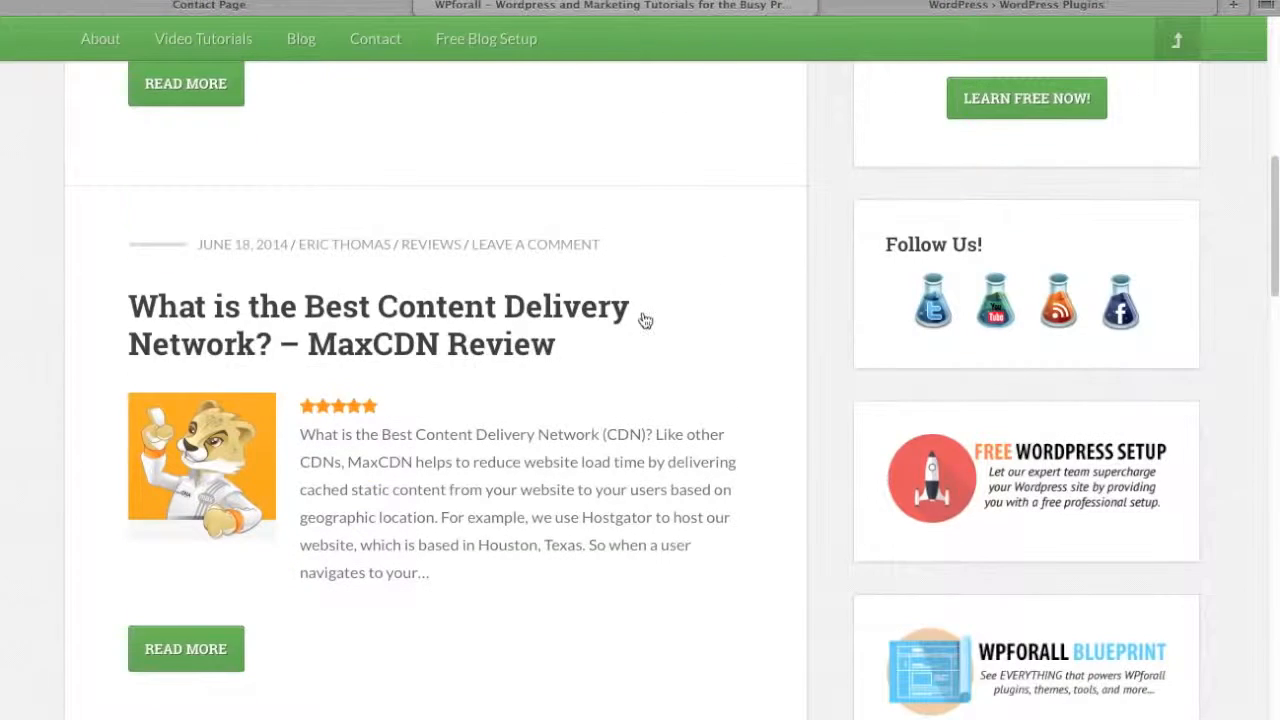
pyautogui.click(455, 344)
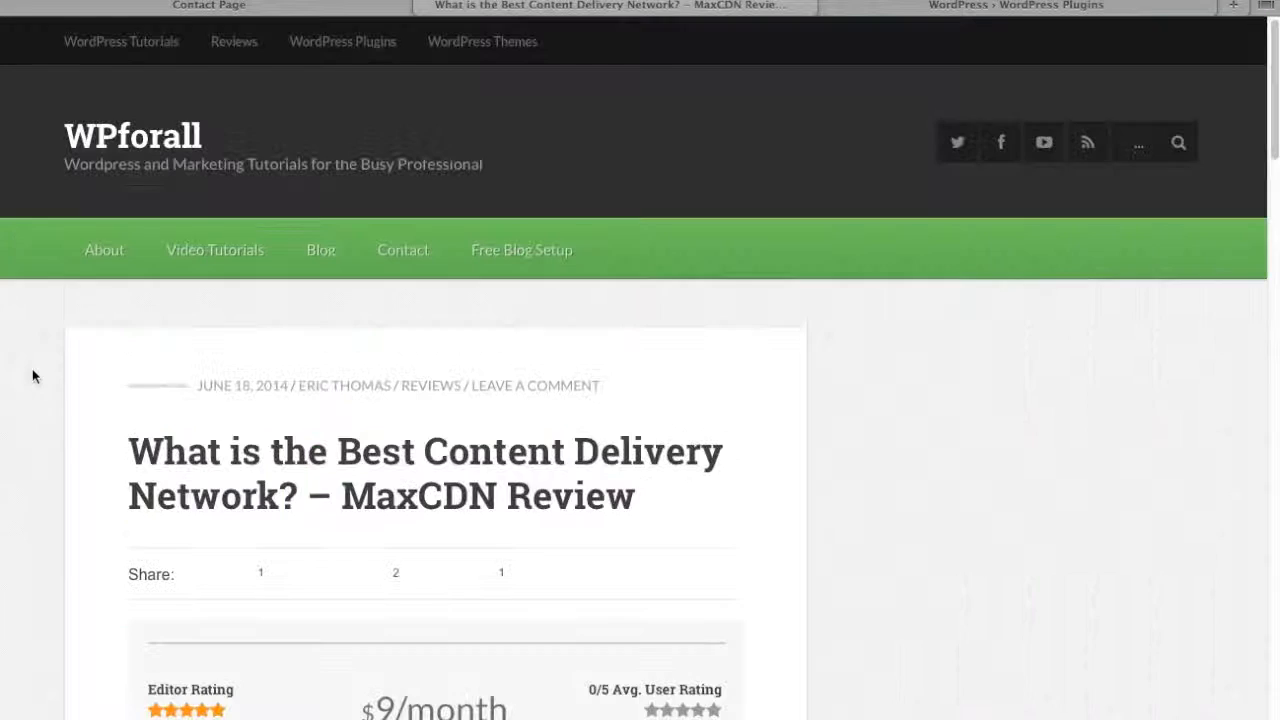
pyautogui.scroll(-5, 32, 376)
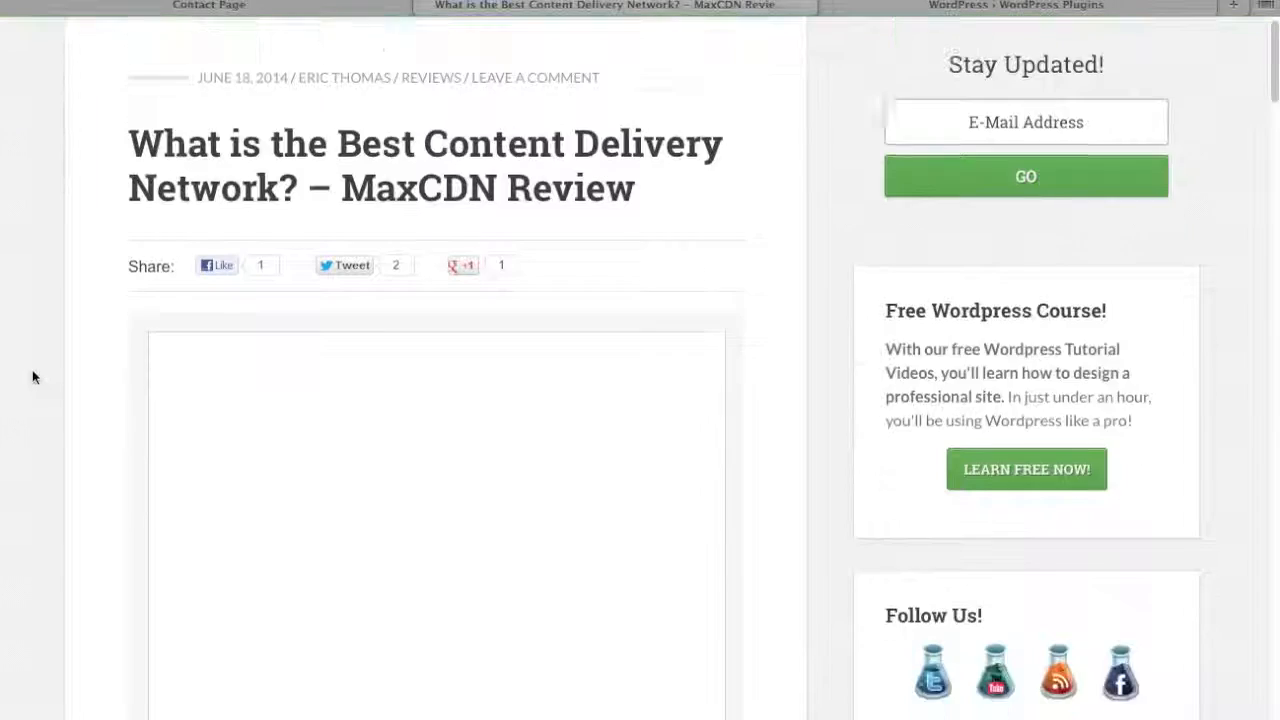
pyautogui.scroll(-5, 32, 376)
pyautogui.scroll(1, 34, 371)
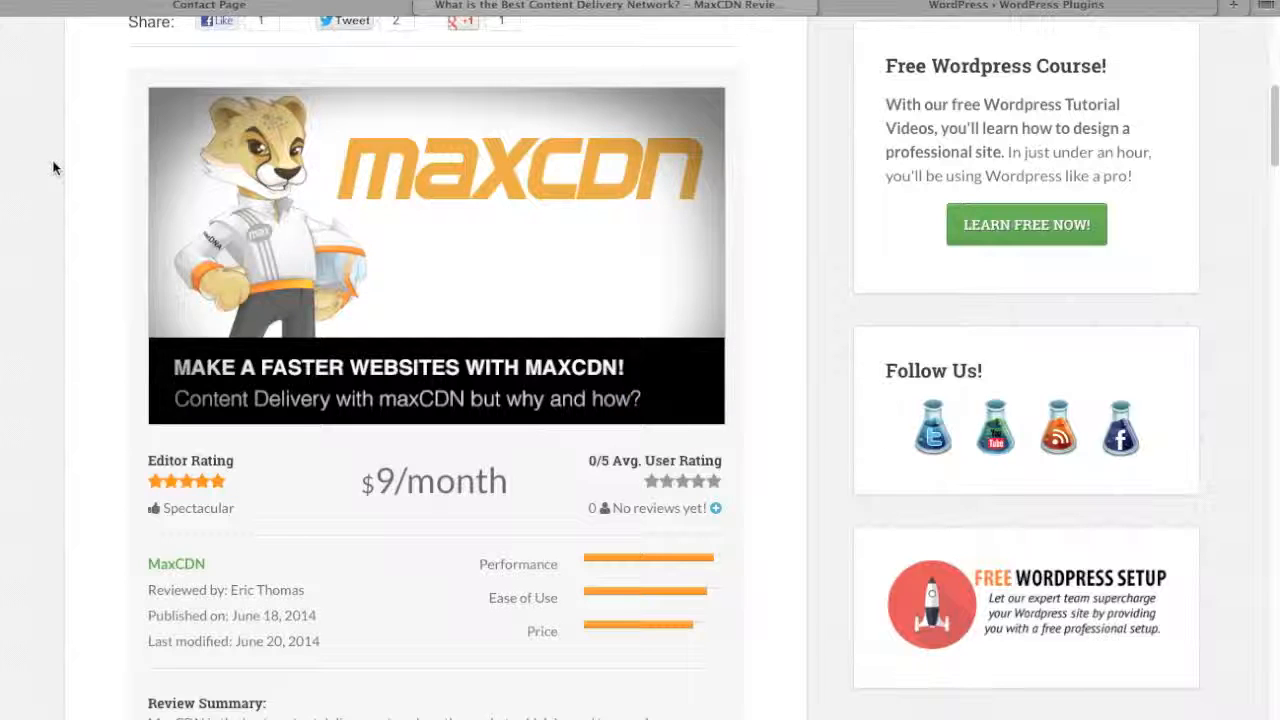
# - Return to the WPforall Adventures admin area and open the upload form for installing a plugin in .zip format
pyautogui.click(209, 5)
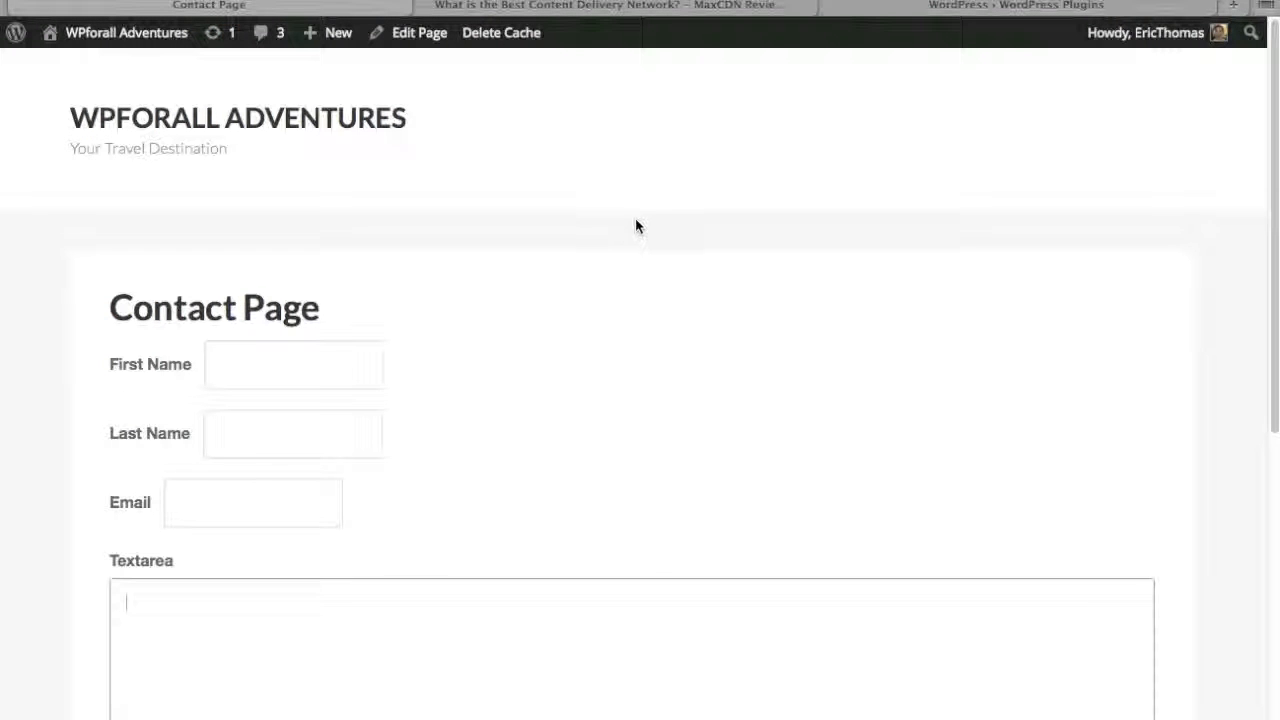
pyautogui.moveTo(15, 32)
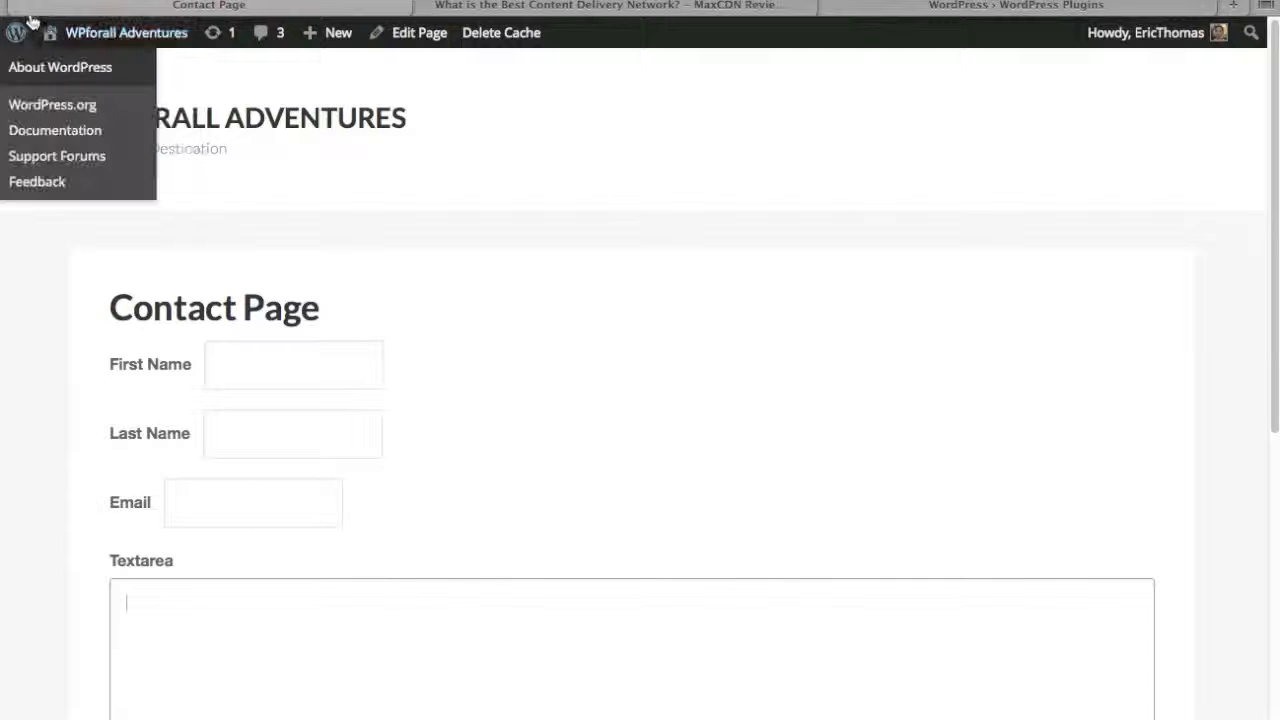
pyautogui.click(68, 55)
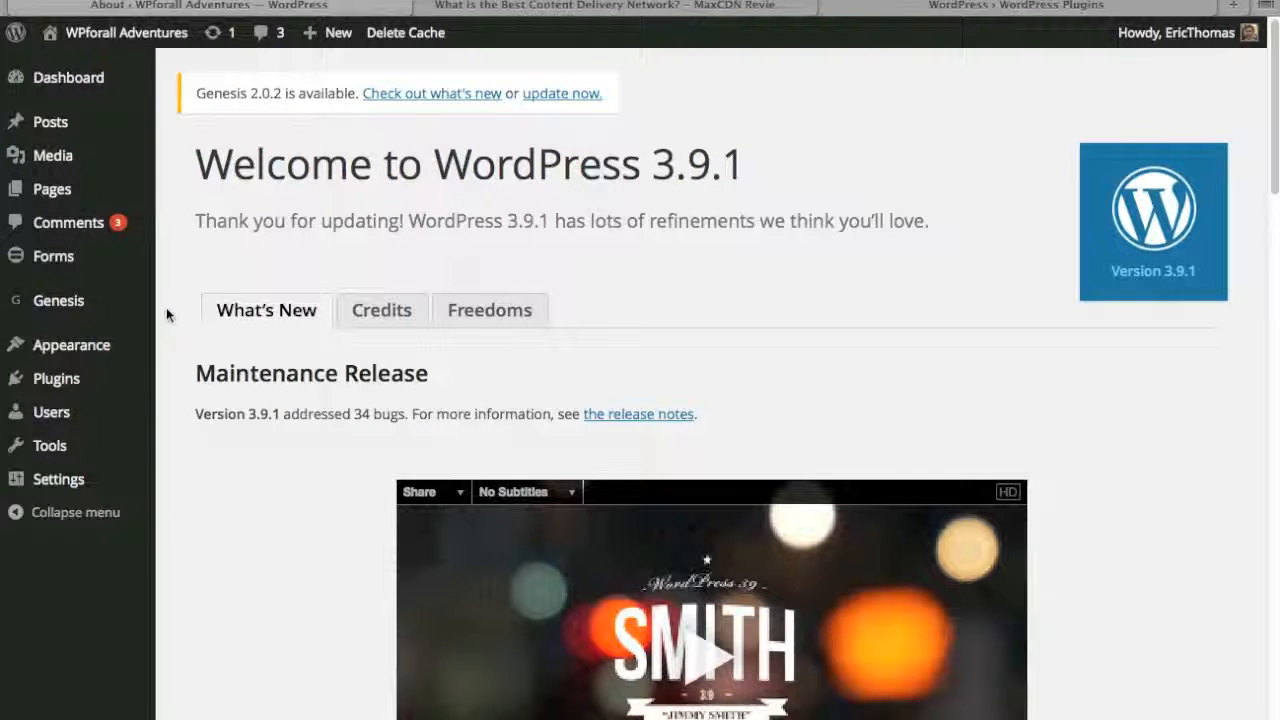
pyautogui.moveTo(96, 383)
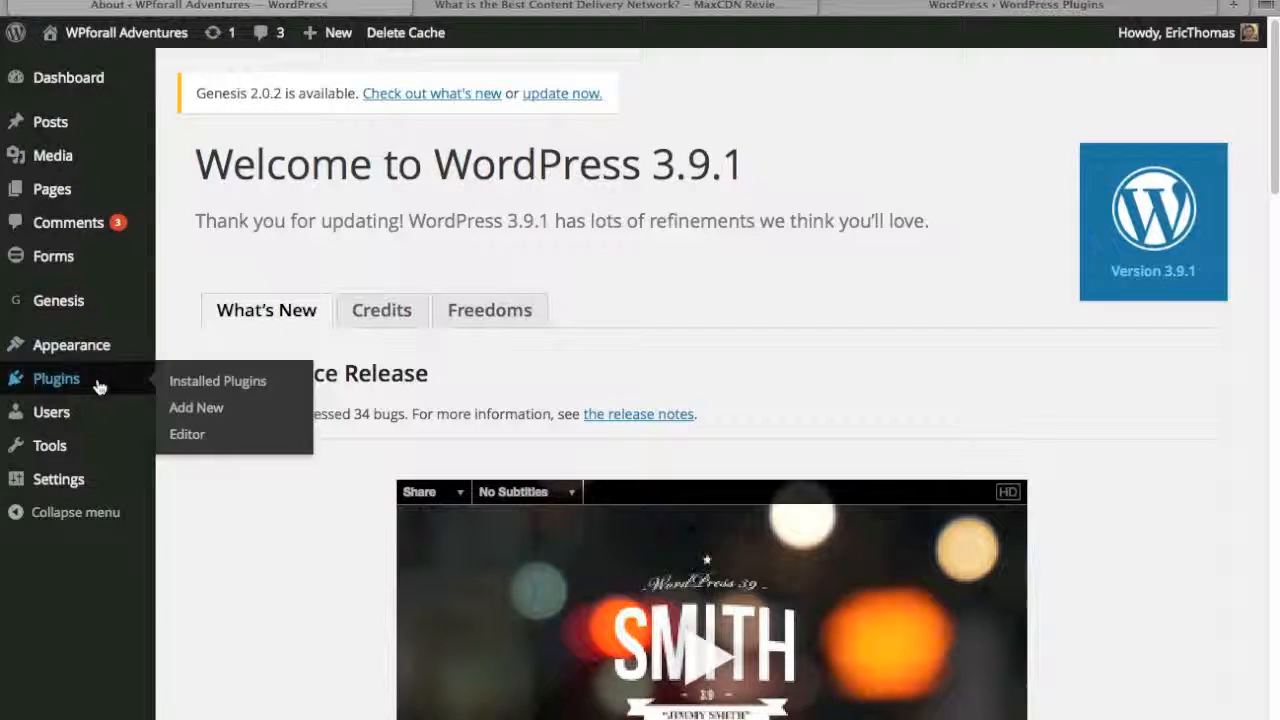
pyautogui.click(194, 411)
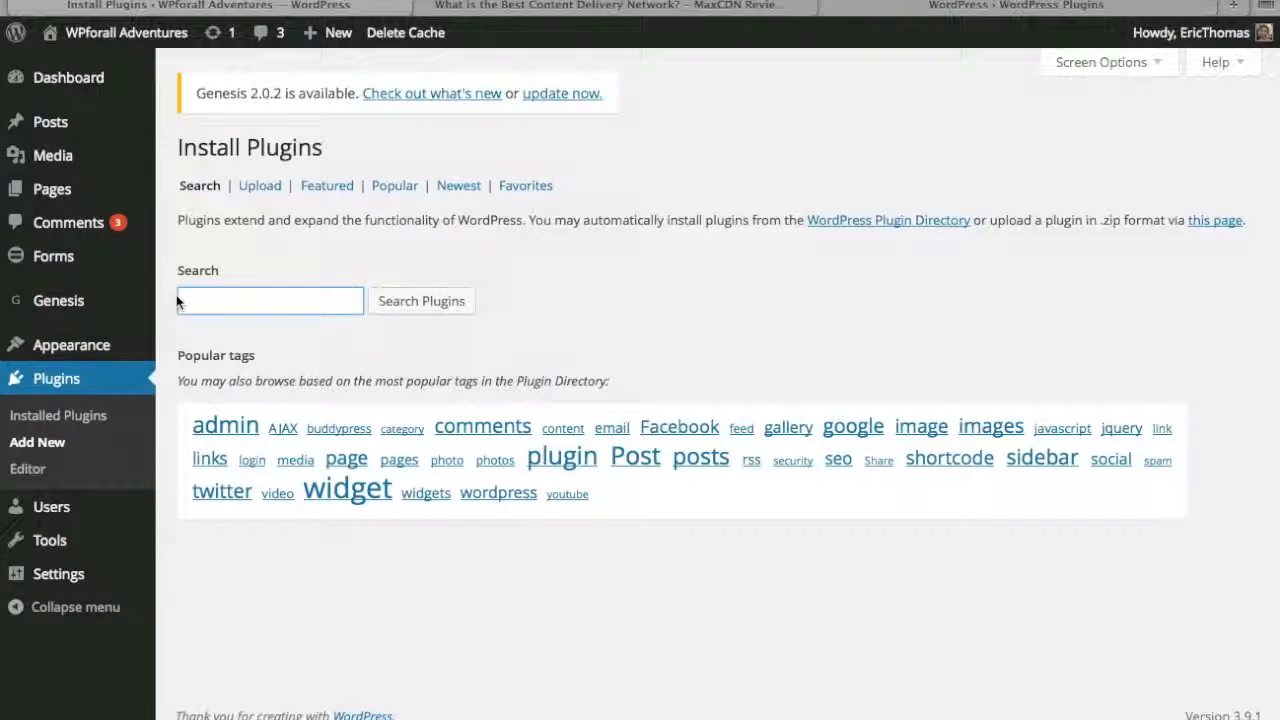
pyautogui.click(261, 186)
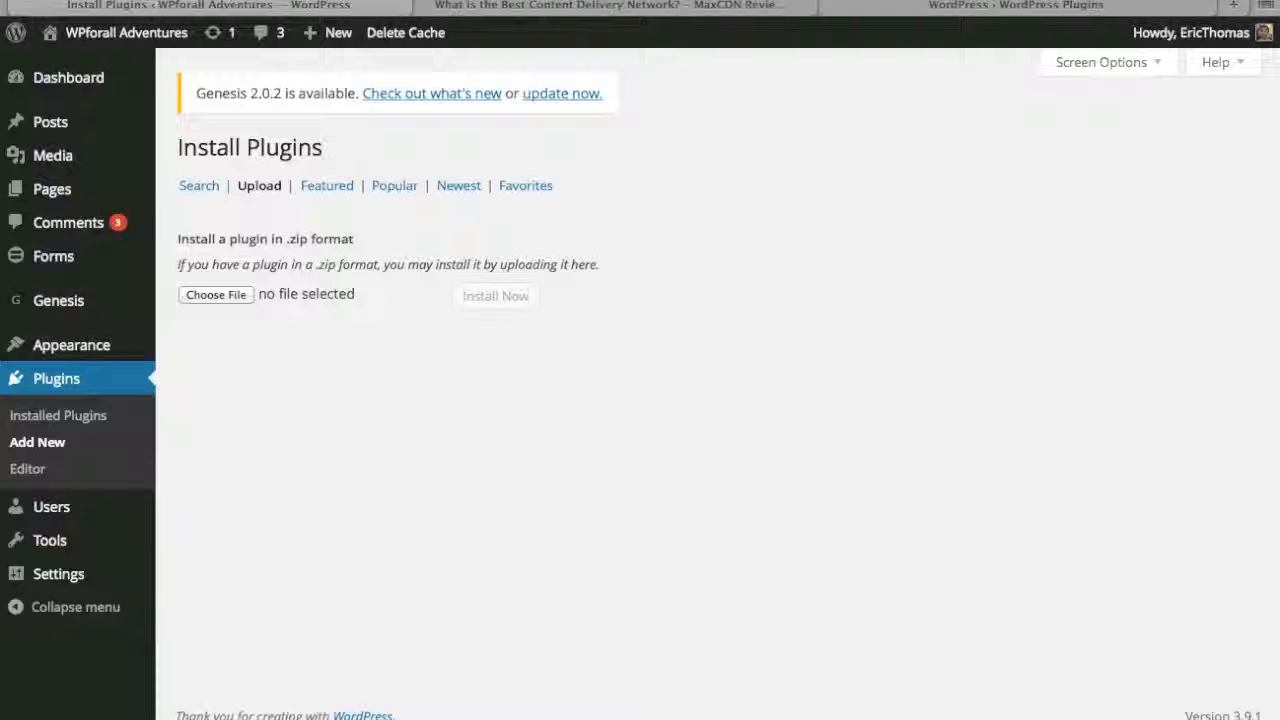
# - Upload the plugin file wp-reviews_1.1.9.6.zip, install and activate it, and show the options of its Reviews menu
pyautogui.moveTo(912, 449); pyautogui.dragTo(211, 290)
pyautogui.click(514, 296)
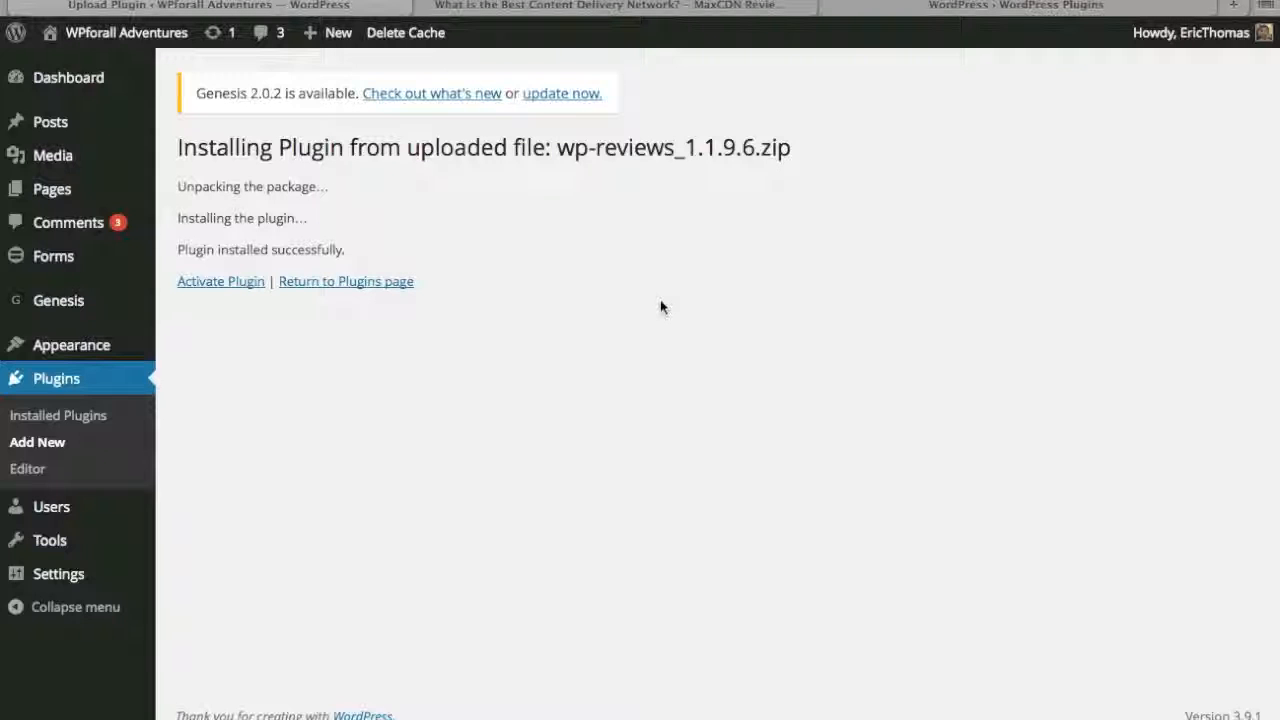
pyautogui.click(227, 285)
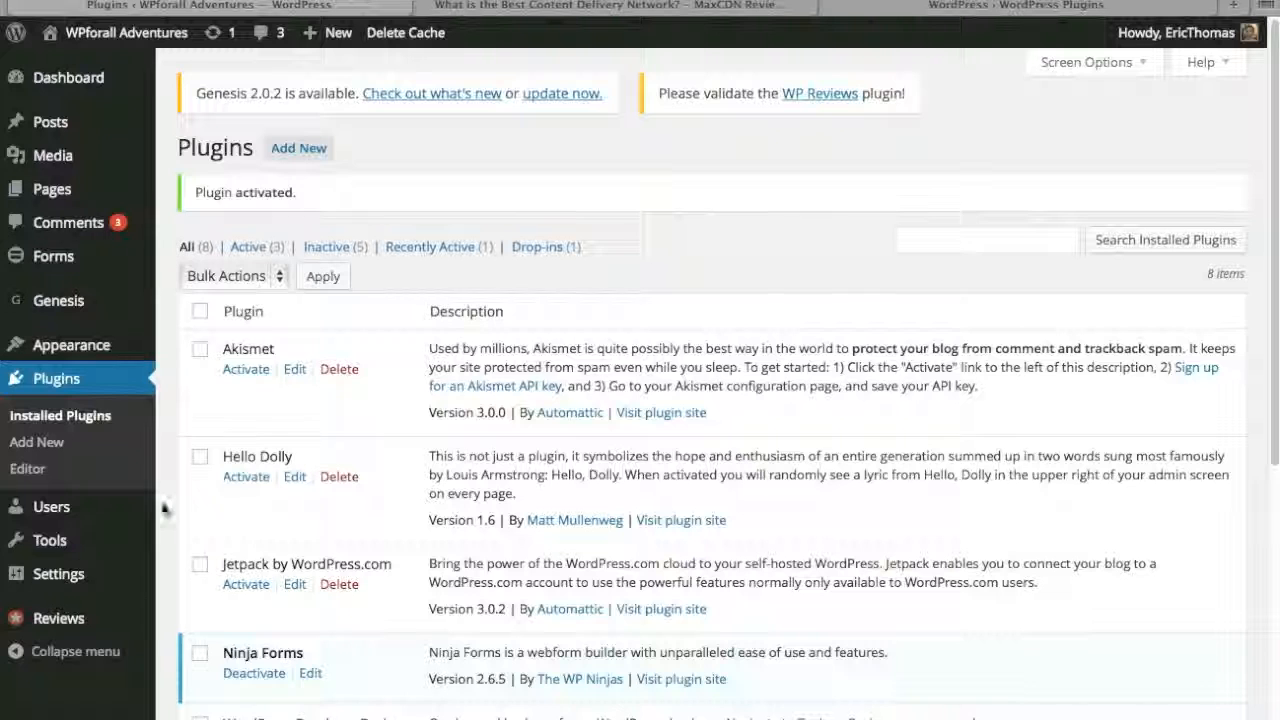
pyautogui.moveTo(68, 620)
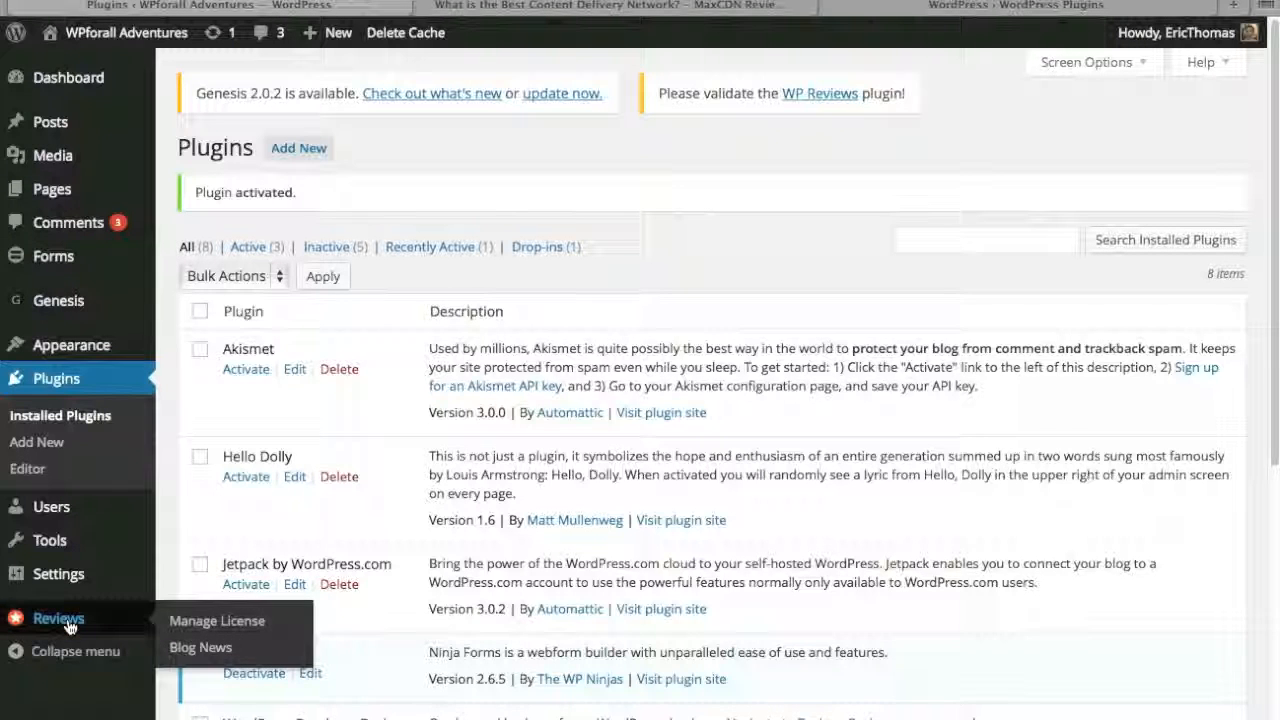